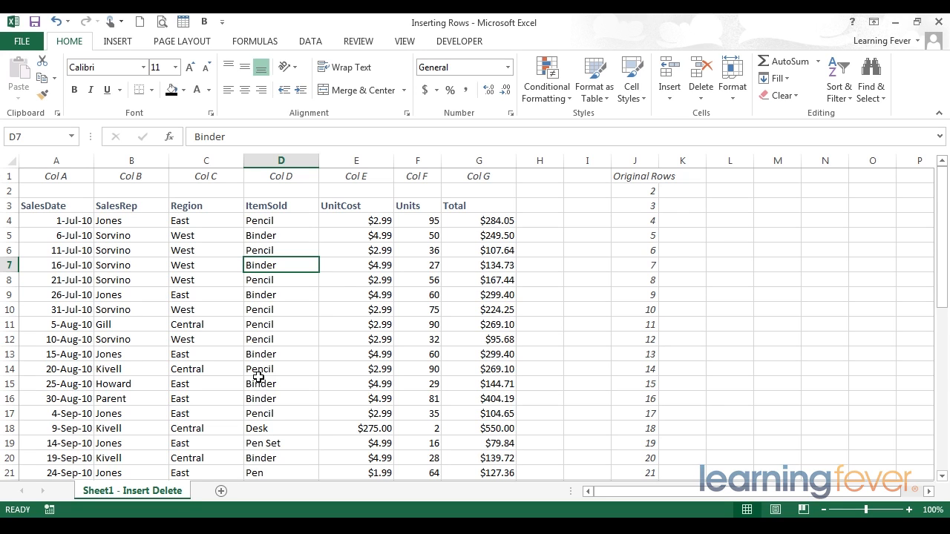
Step: Select cell D9 and use Find to locate the text "Total" in the sheet
click(205, 294)
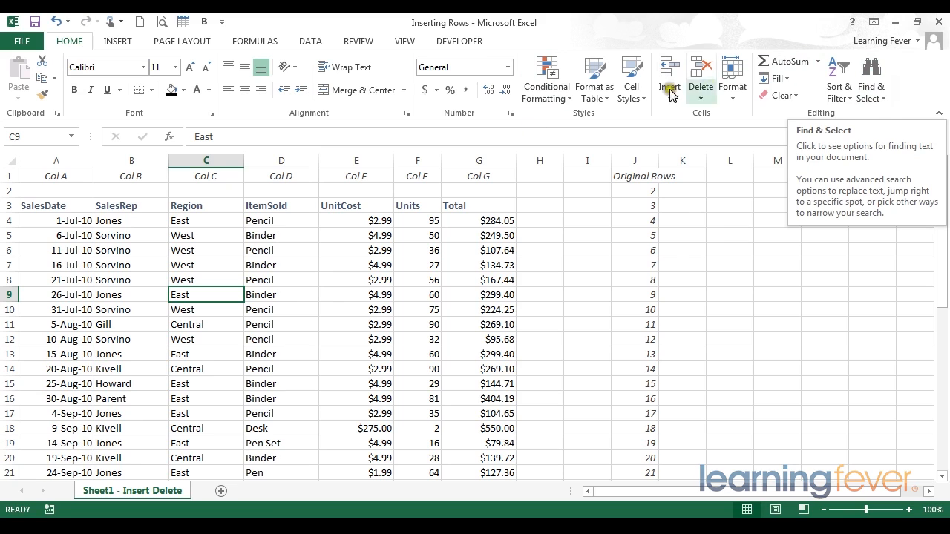
click(283, 294)
key(ctrl+f)
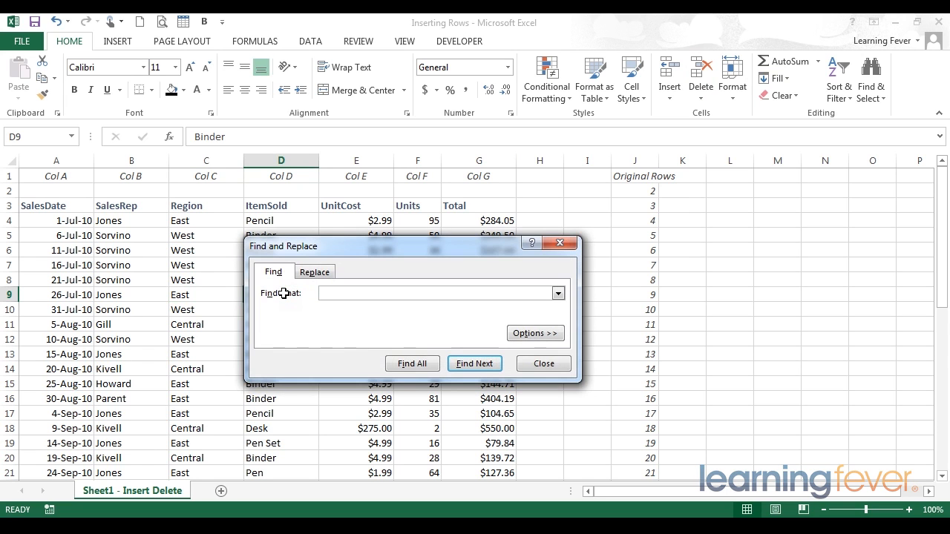
click(335, 293)
drag(333, 248, 274, 239)
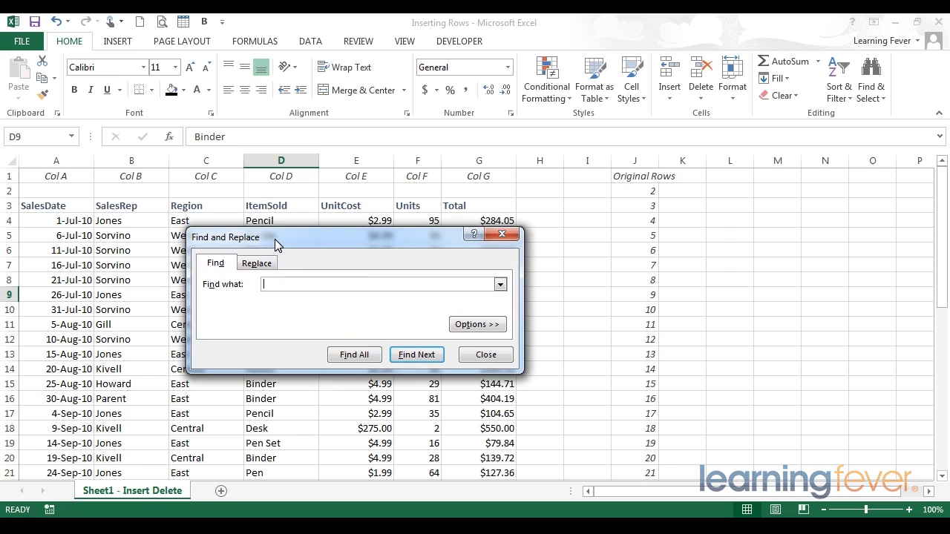
click(290, 284)
text(Total)
click(410, 355)
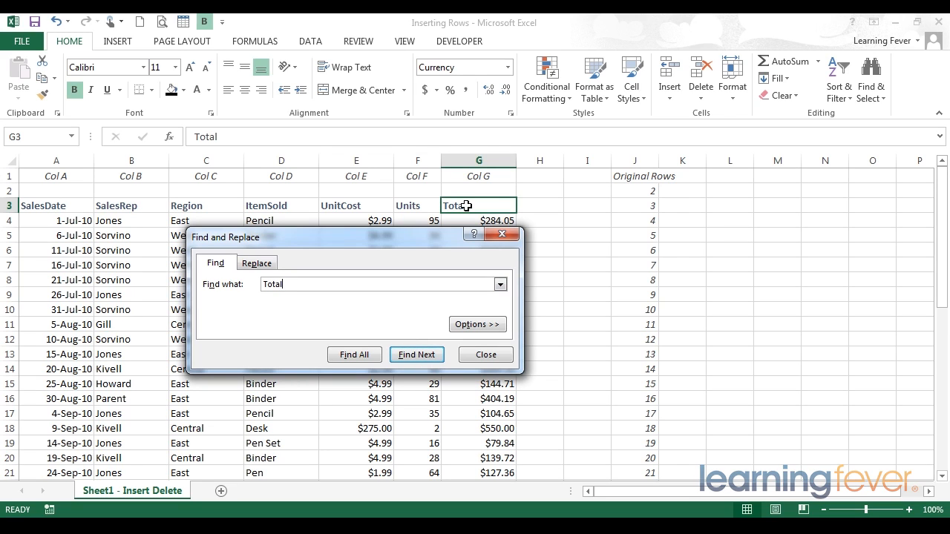
Step: Expand the find options and set the search scope to Workbook
click(489, 323)
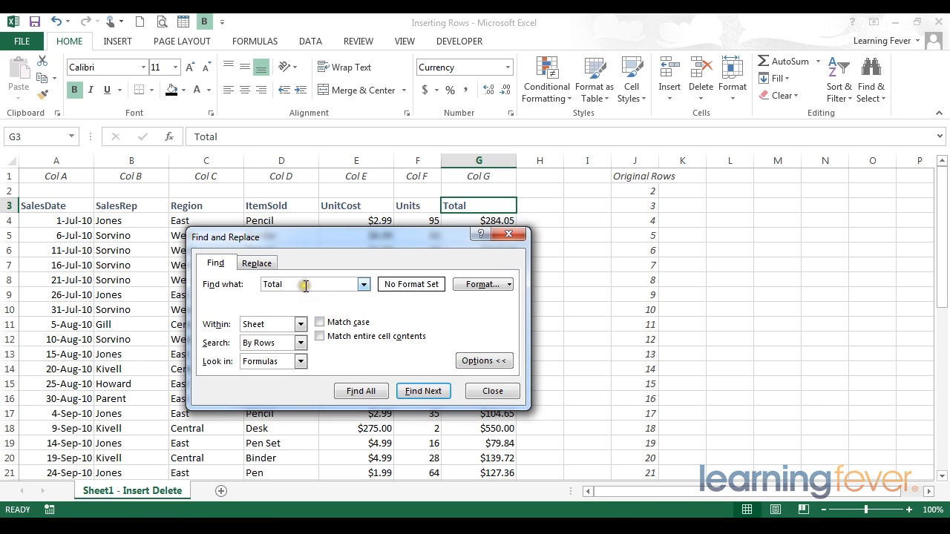
click(301, 324)
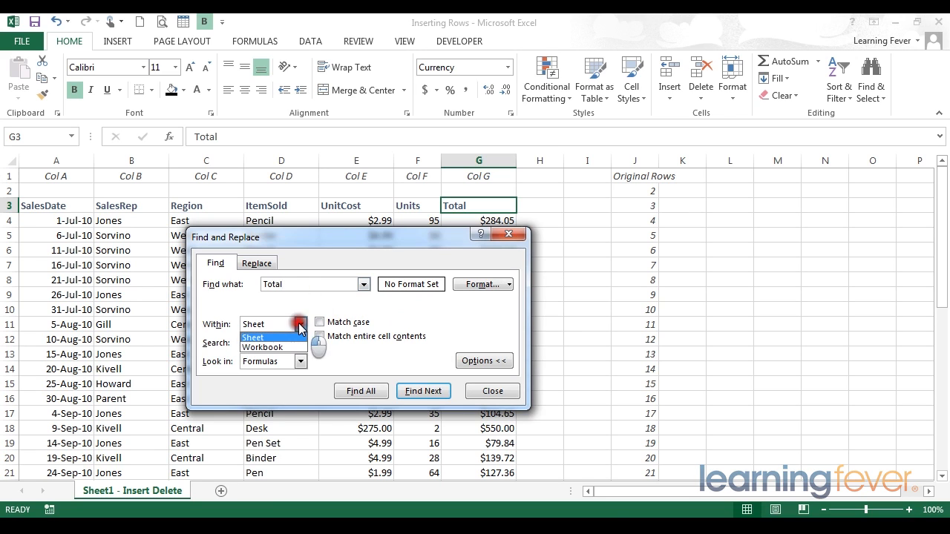
click(286, 348)
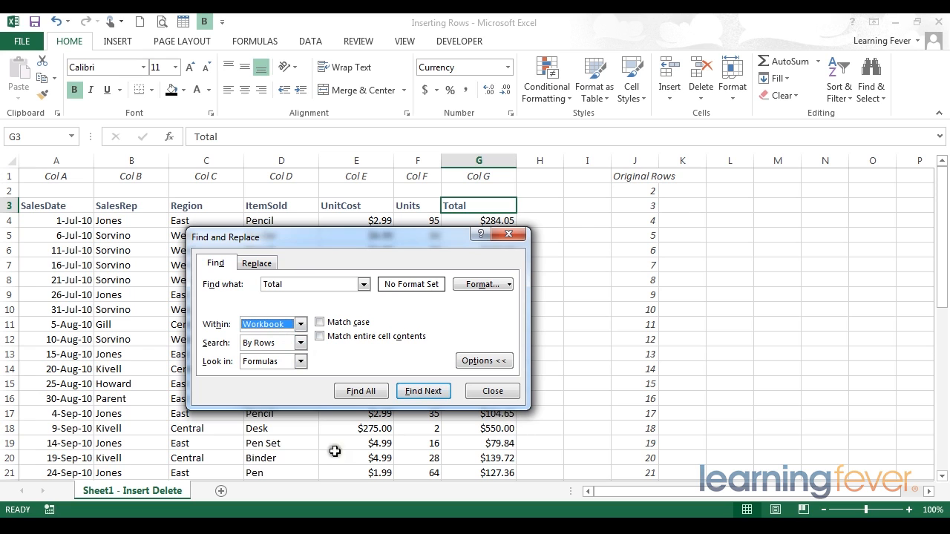
Step: Add a new worksheet and enter "Total" in its cell C4
click(220, 490)
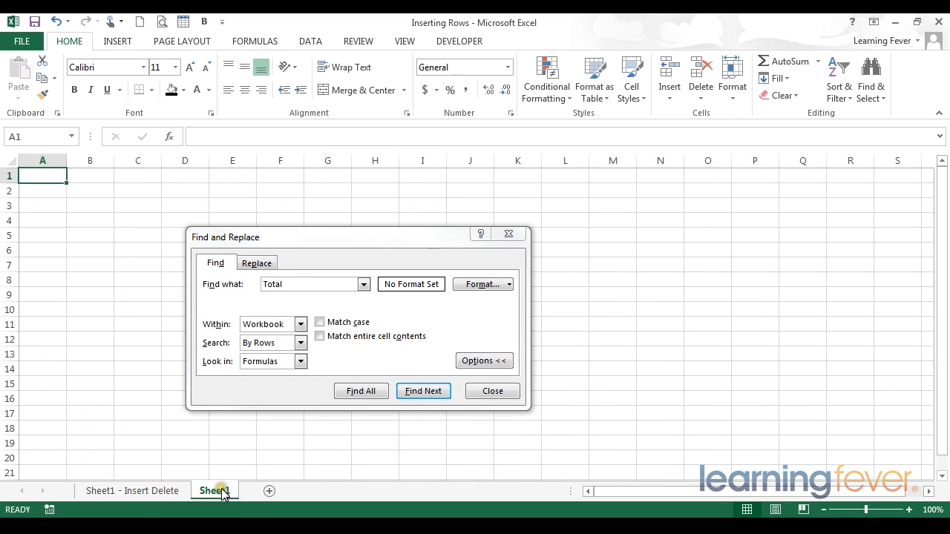
click(121, 216)
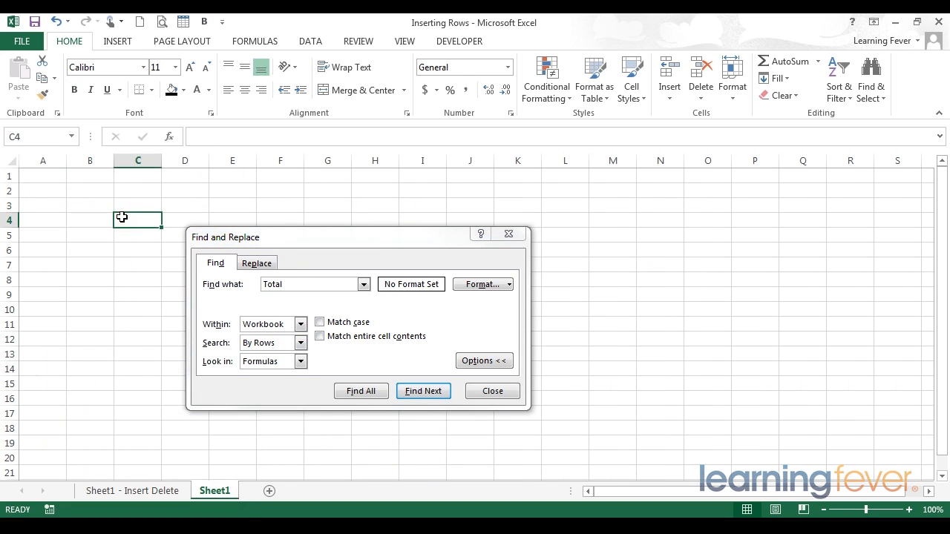
text(Total)
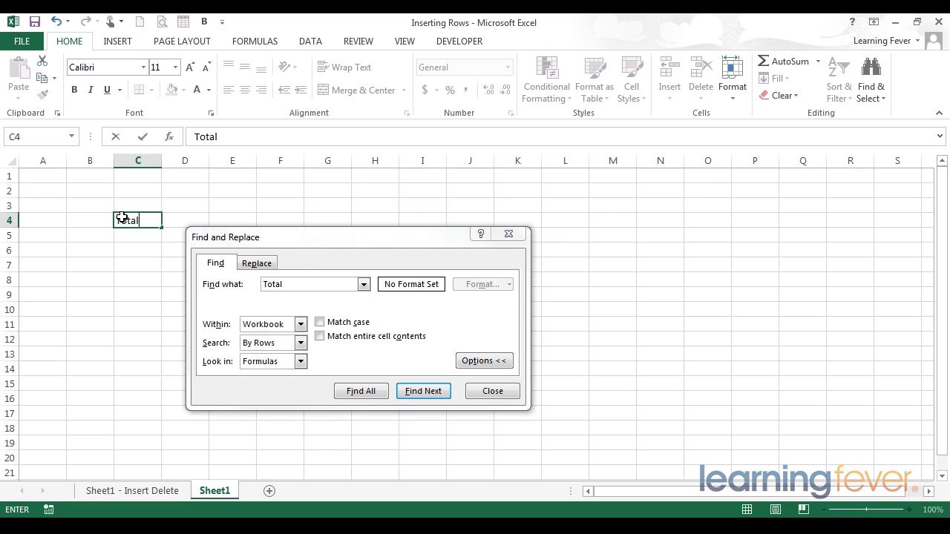
key(Return)
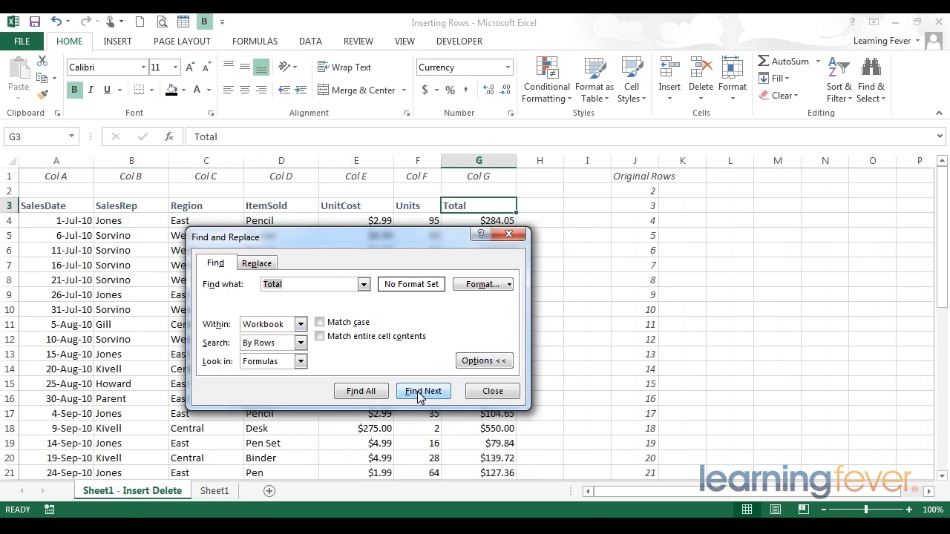
Step: Find the next occurrences of "Total" across both sheets of the workbook
click(421, 391)
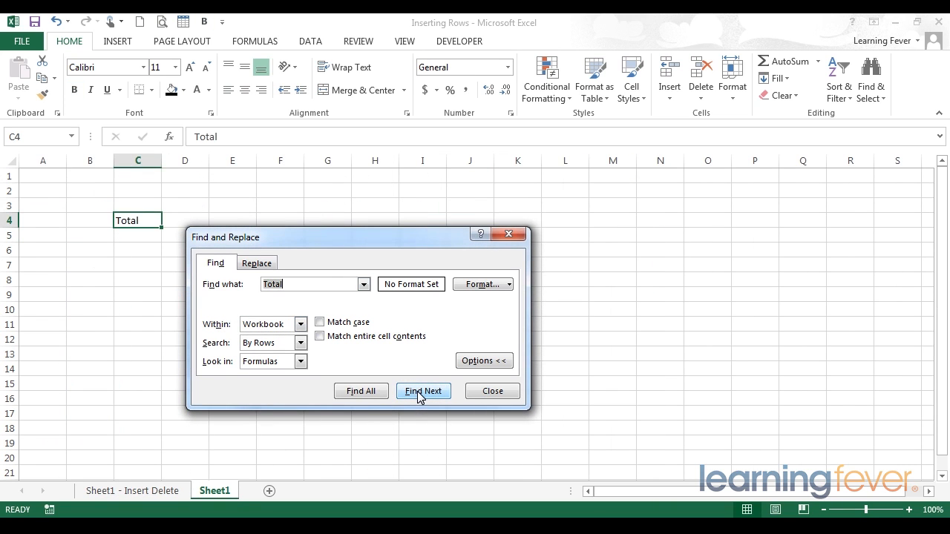
click(421, 392)
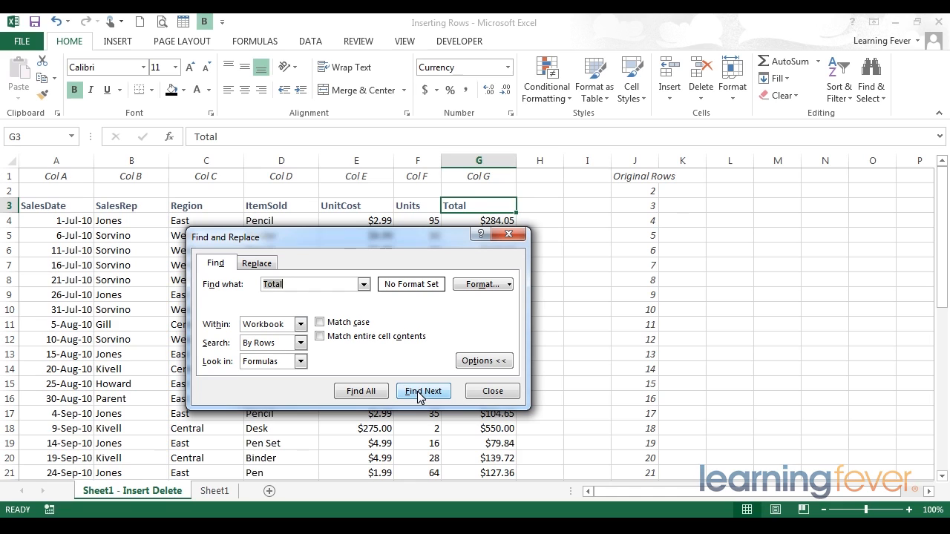
Step: Set the search scope to Sheet and repeat the search for "Total" on the Sheet1 - Insert Delete worksheet
click(301, 324)
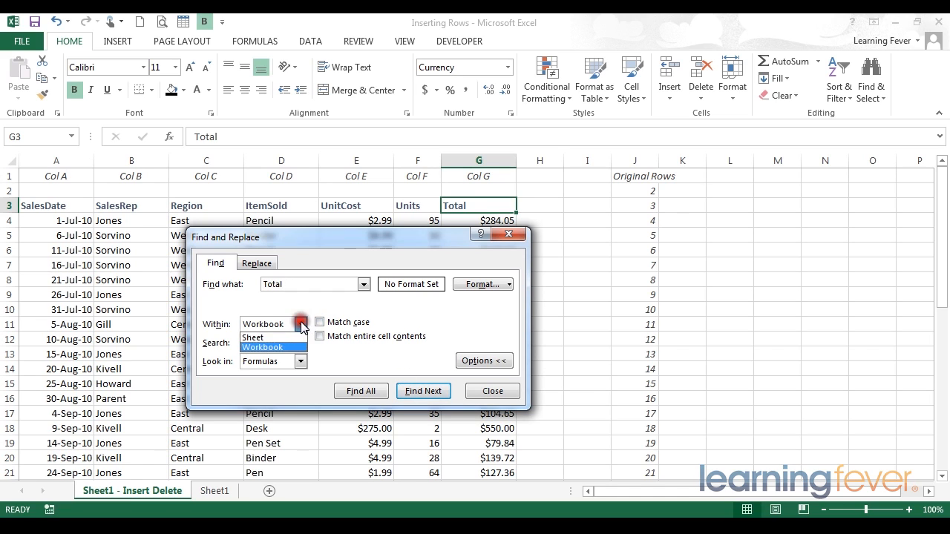
click(253, 338)
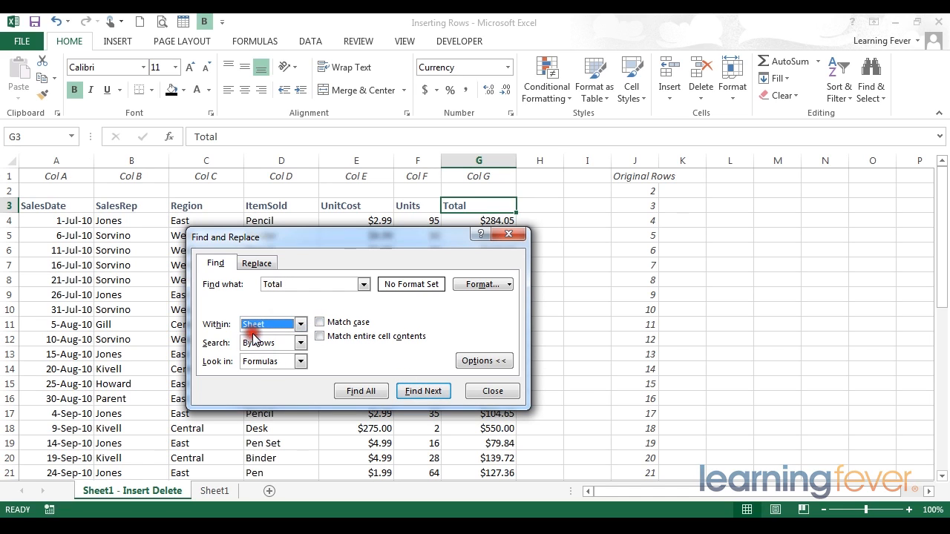
click(421, 393)
click(421, 393)
click(420, 393)
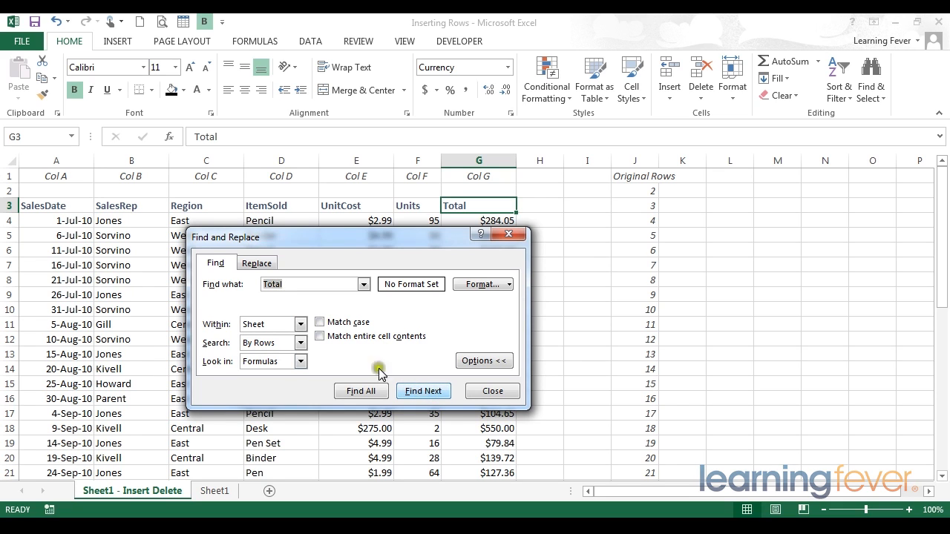
click(300, 342)
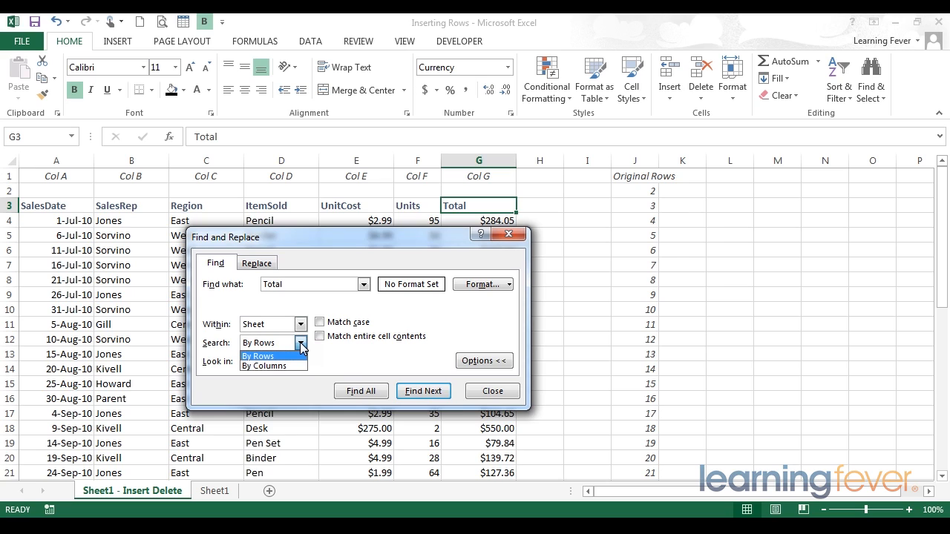
click(300, 342)
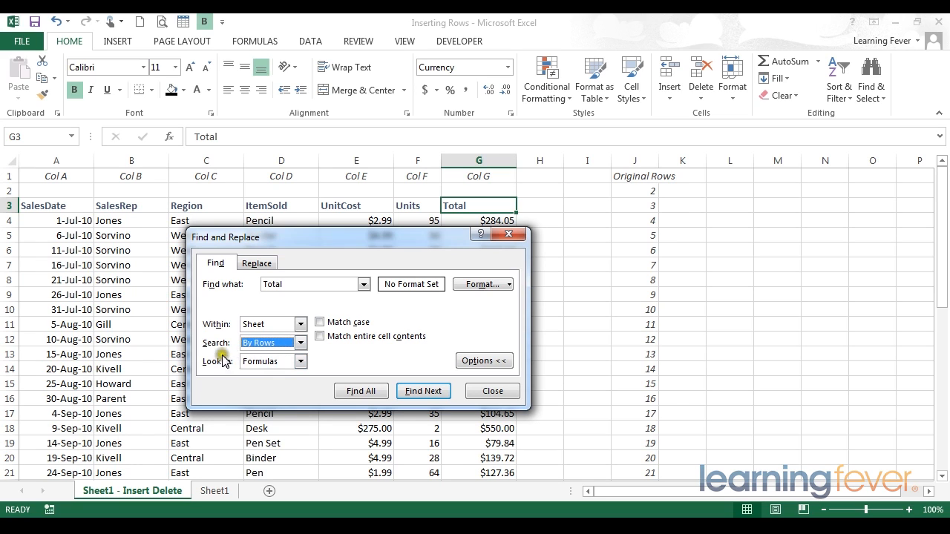
click(262, 363)
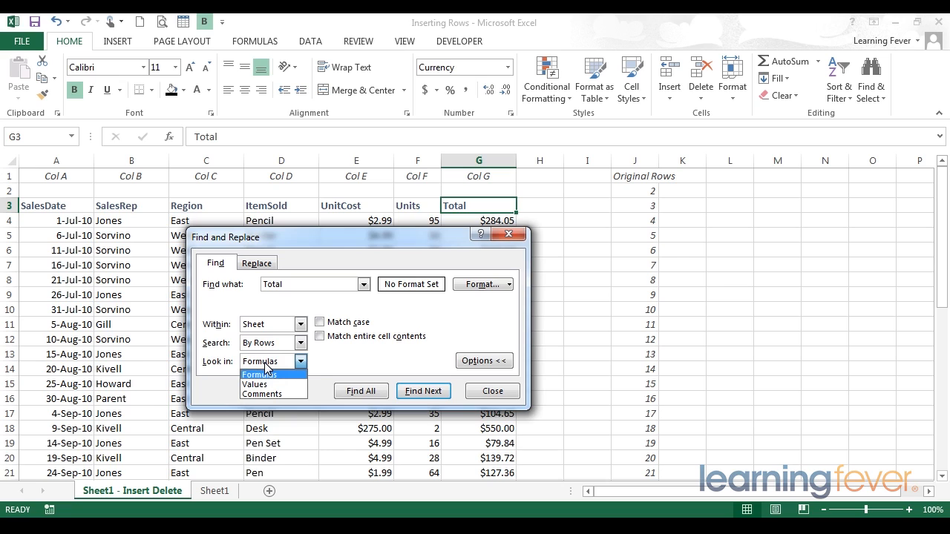
click(265, 364)
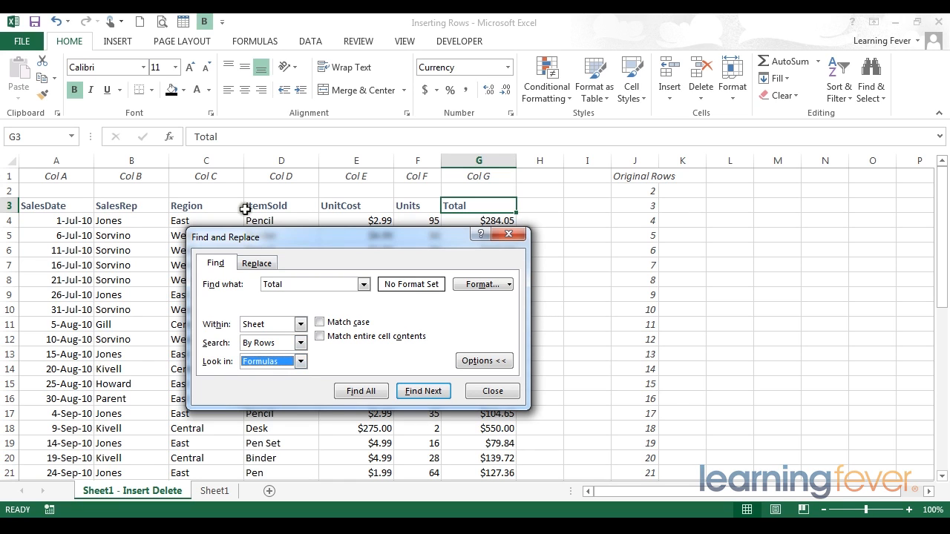
click(233, 139)
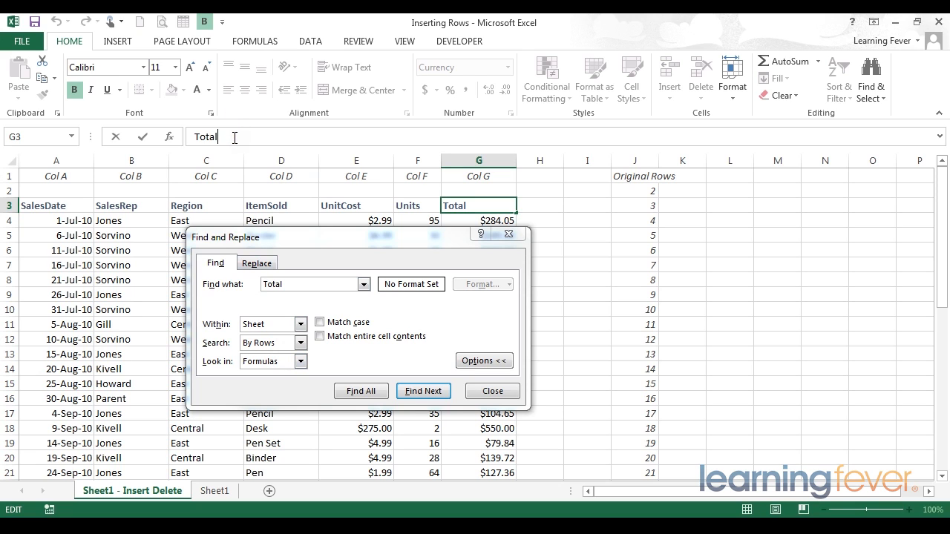
Step: Set the search to look in Values and find 284.05 in the sheet
click(300, 362)
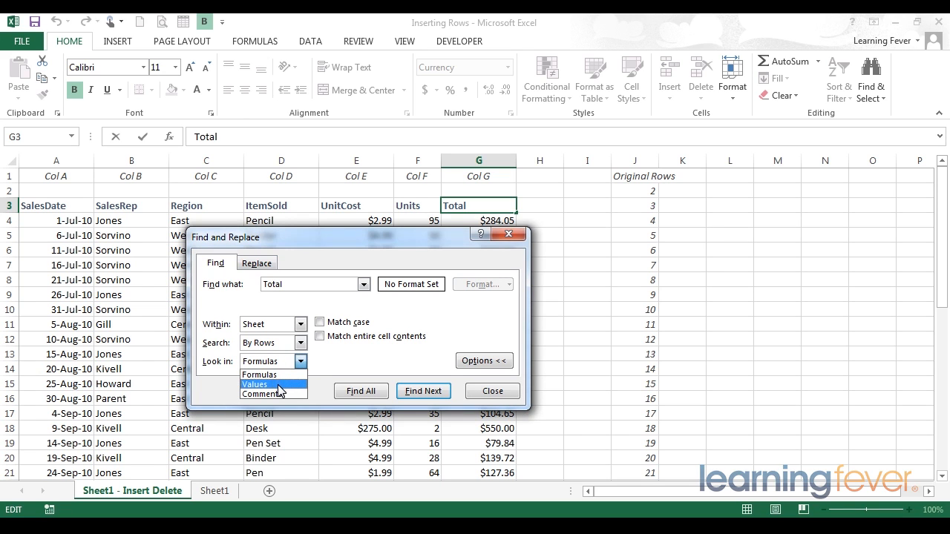
click(279, 386)
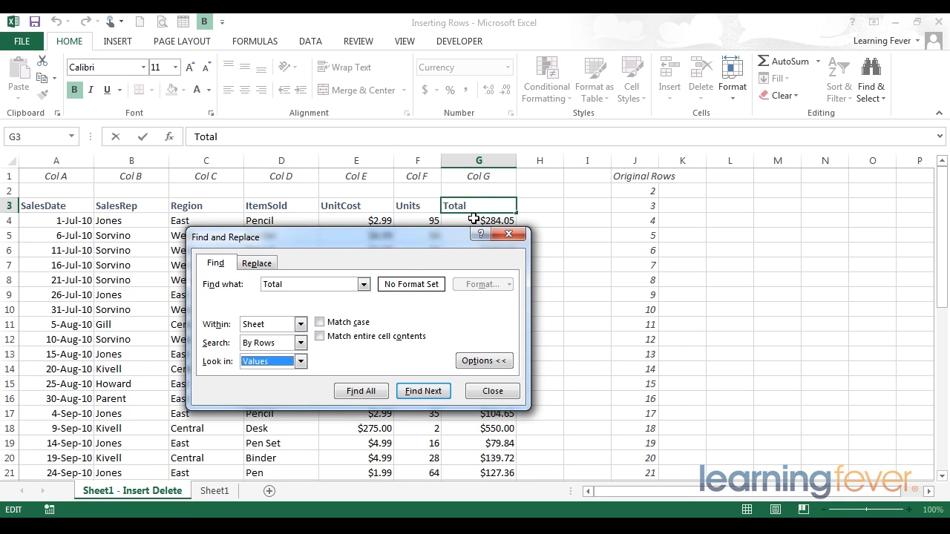
drag(285, 284, 212, 286)
text(2)
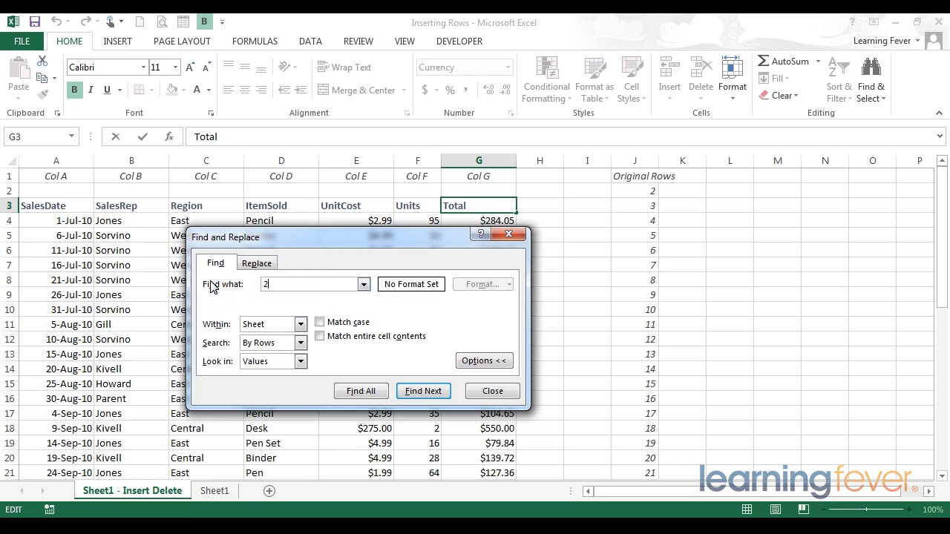
text(84.05)
click(424, 392)
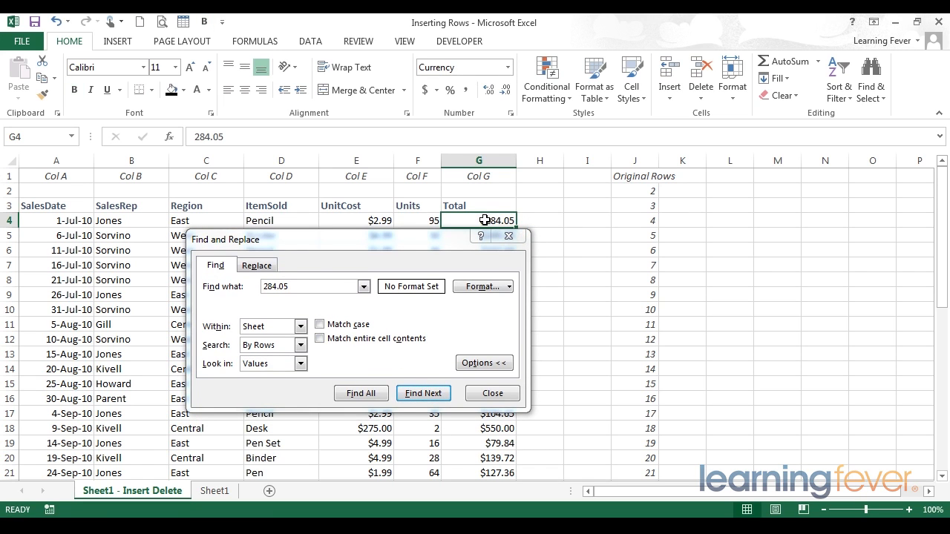
drag(231, 141, 159, 136)
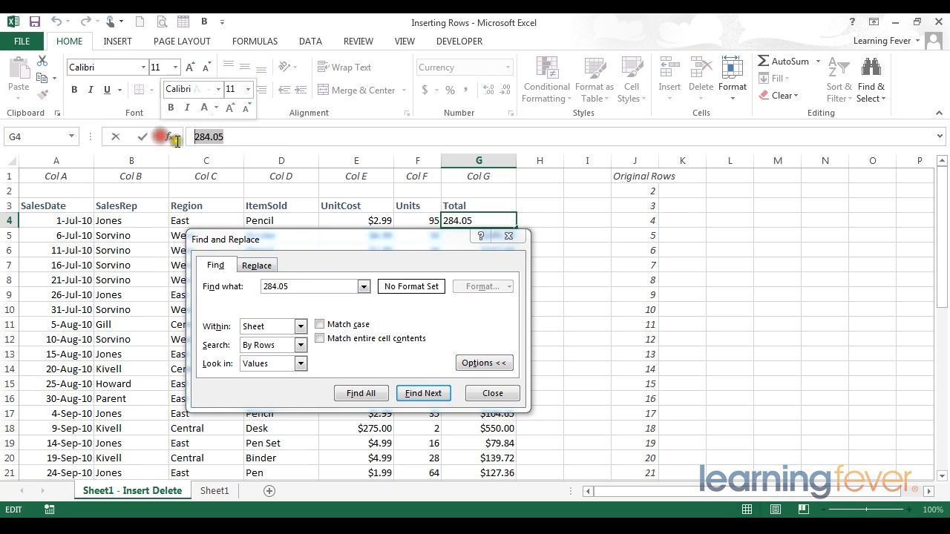
click(495, 206)
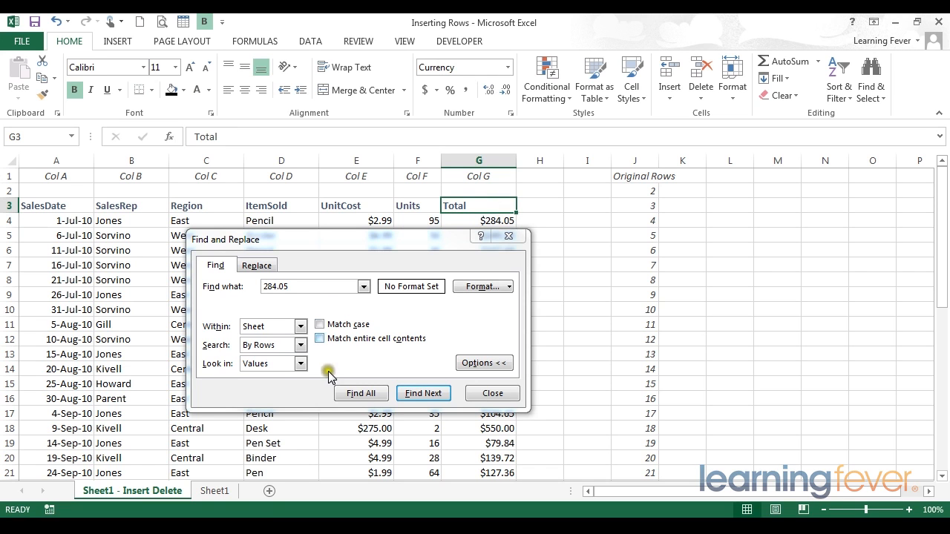
click(301, 364)
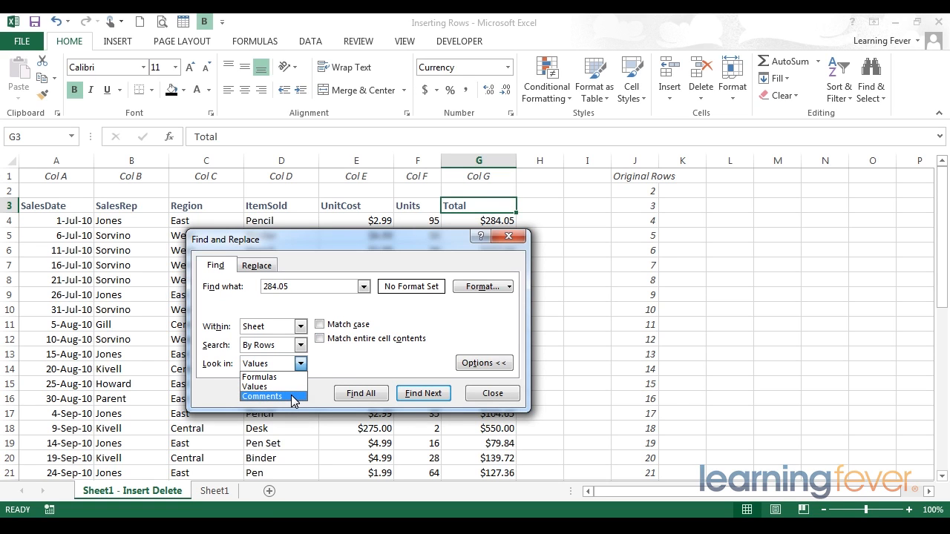
click(331, 364)
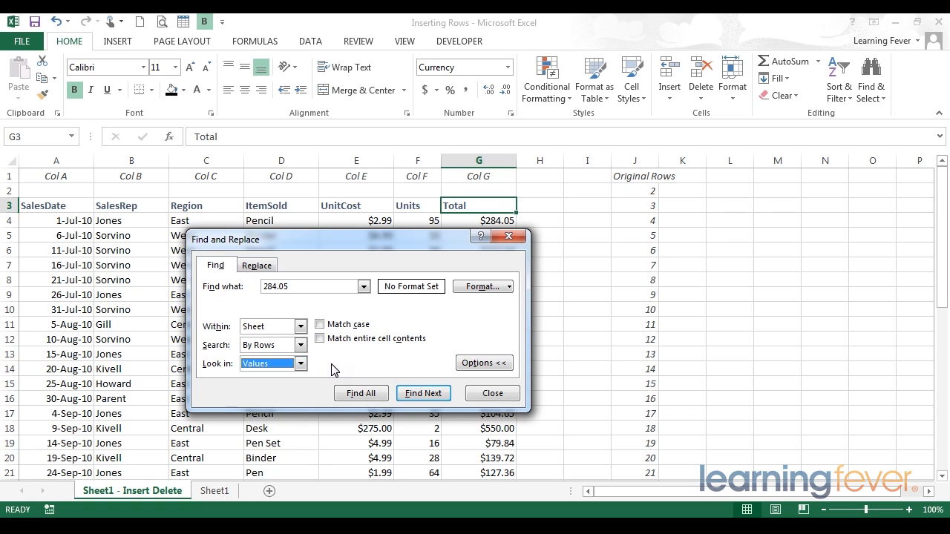
Step: Starting from cell C1, search the sheet for lowercase "total" with Match case off
click(322, 325)
click(231, 178)
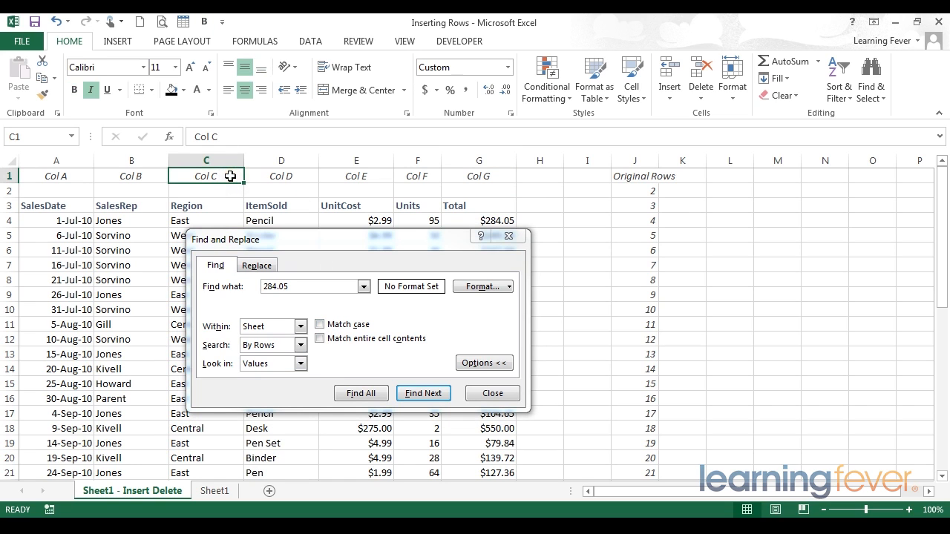
click(319, 326)
click(311, 290)
drag(311, 290, 146, 285)
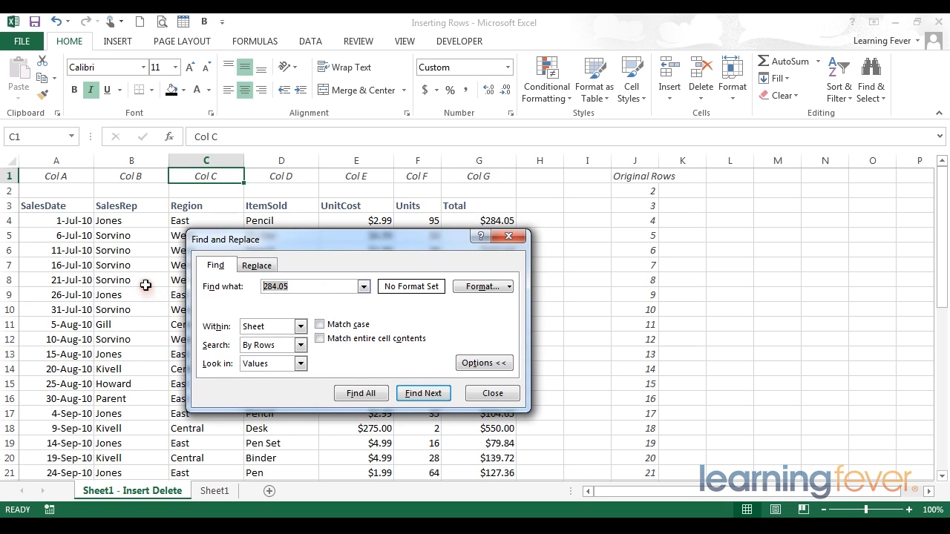
text(total)
click(425, 394)
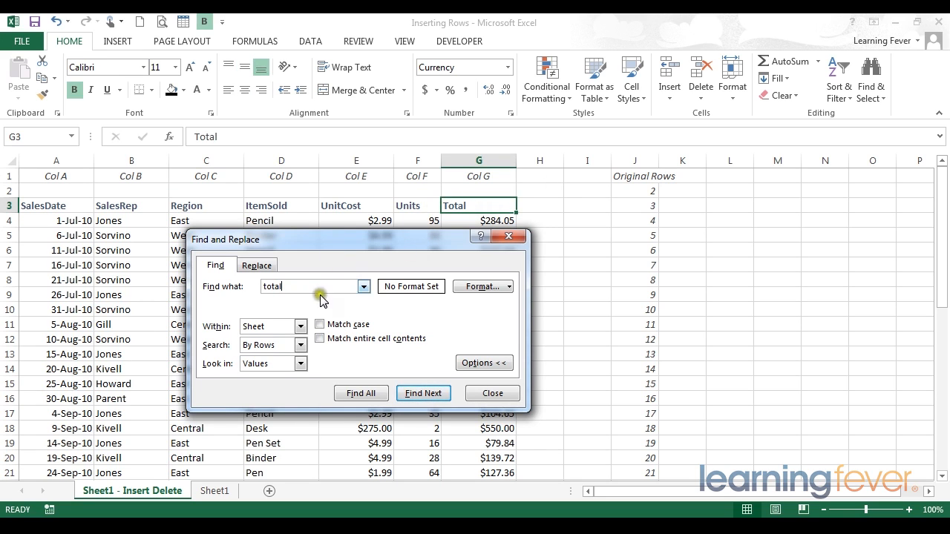
Step: Search for "total" with Match case enabled, dismiss the message, and turn Match case back off
click(320, 325)
click(427, 395)
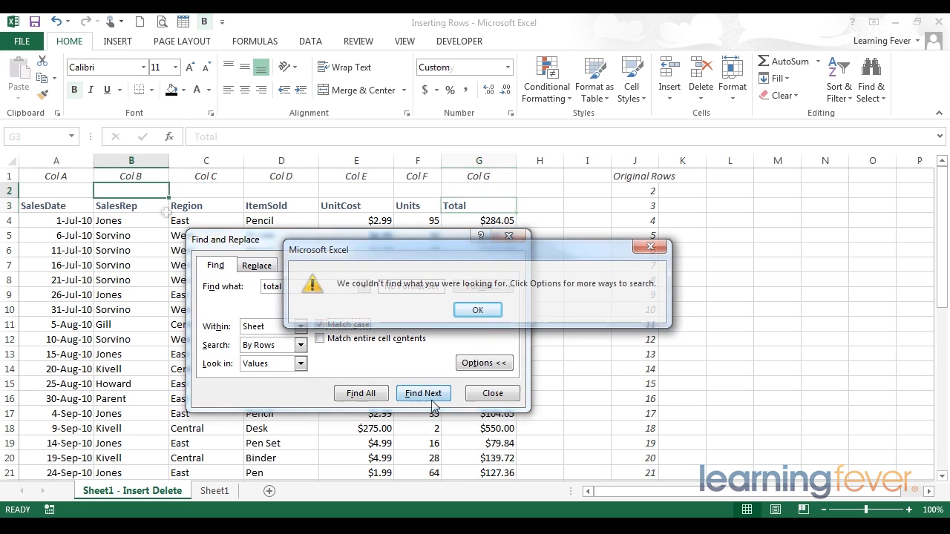
click(477, 311)
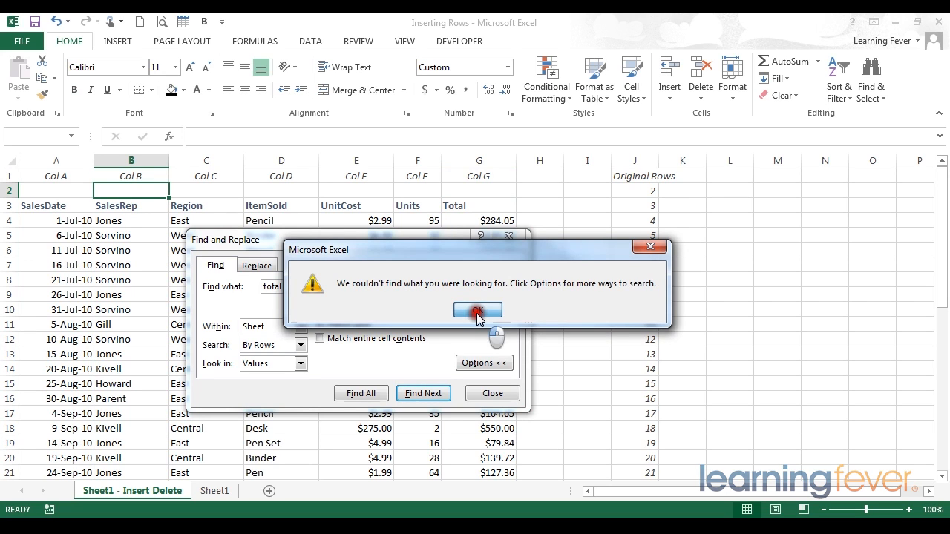
click(319, 325)
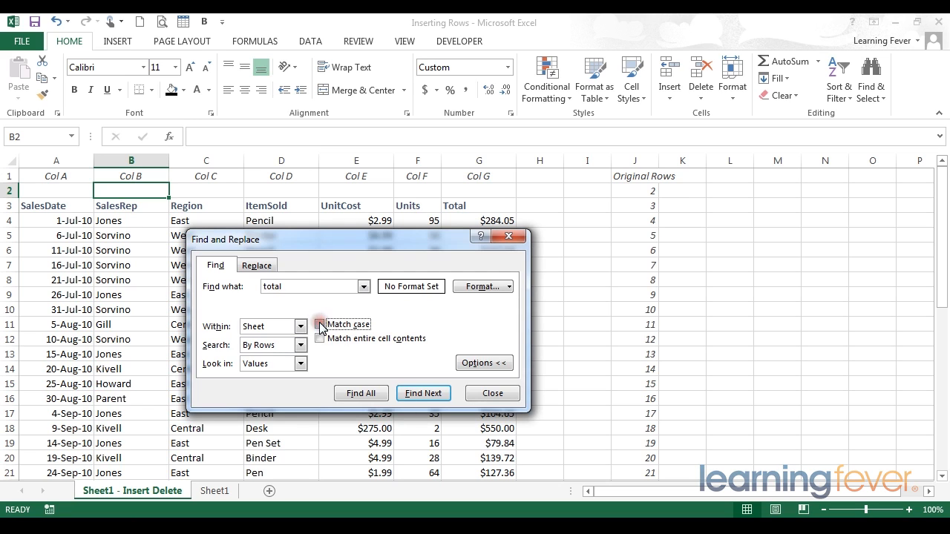
Step: Search the sheet for "total", and from cell A1 for the partial text "tota" with Match entire cell contents off
click(261, 288)
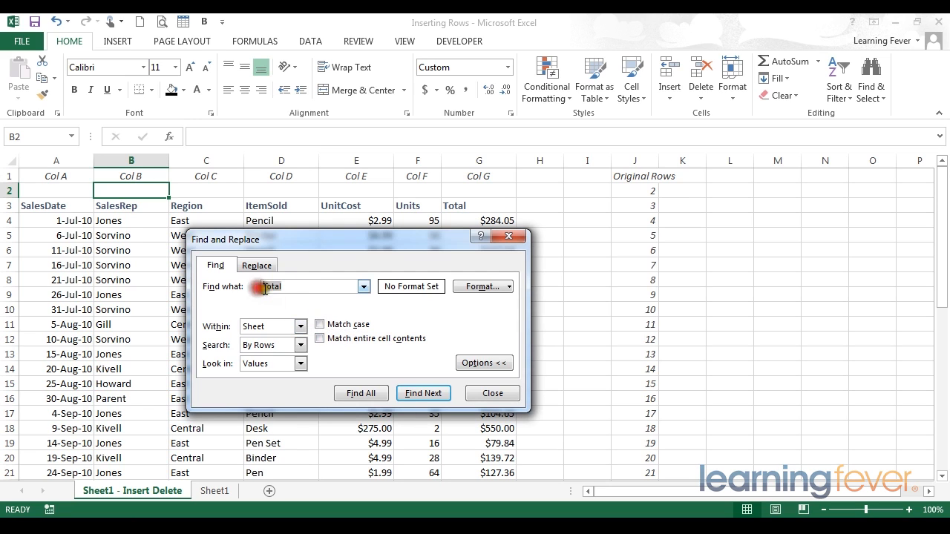
click(422, 394)
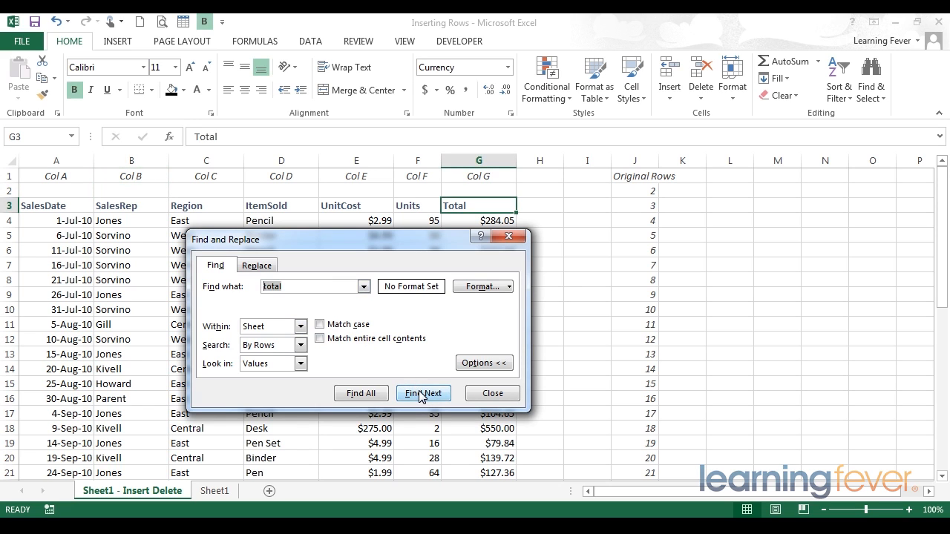
click(324, 341)
text(tot)
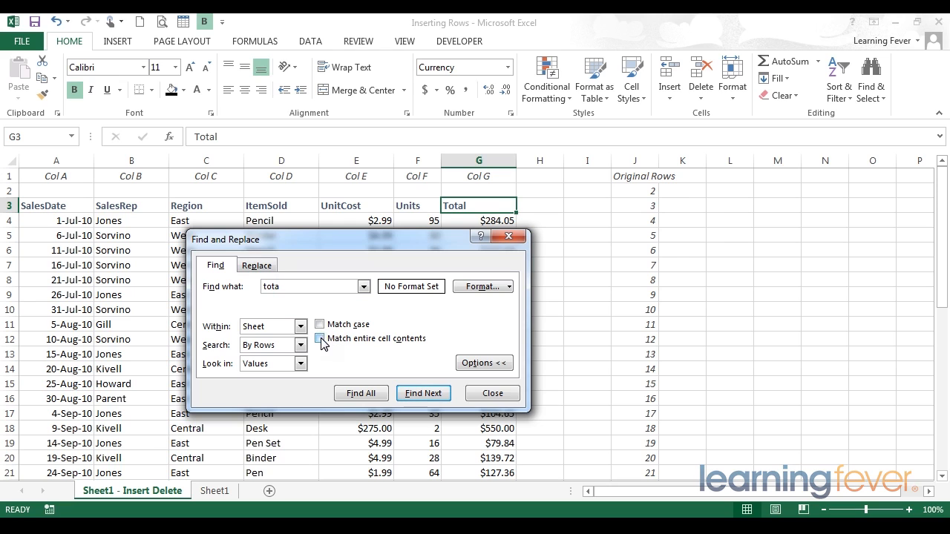
click(421, 393)
click(62, 176)
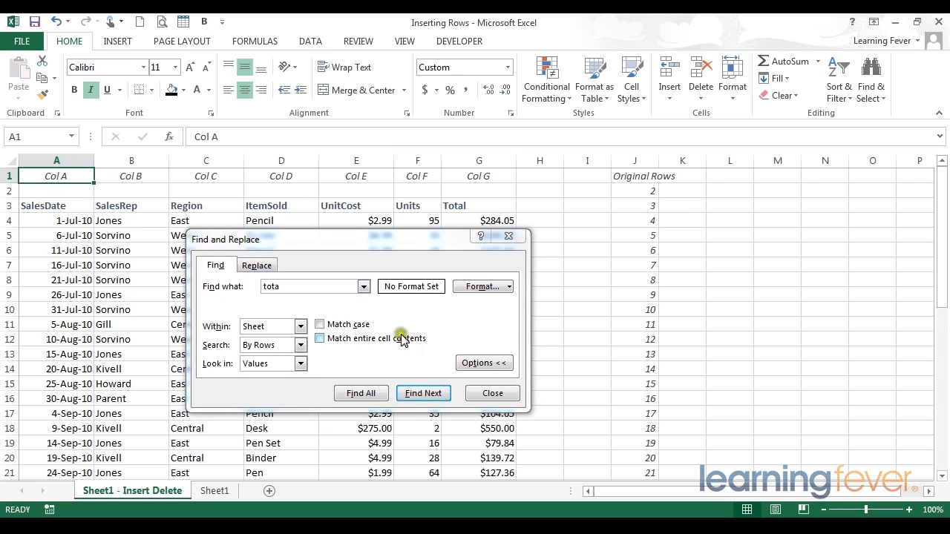
click(429, 396)
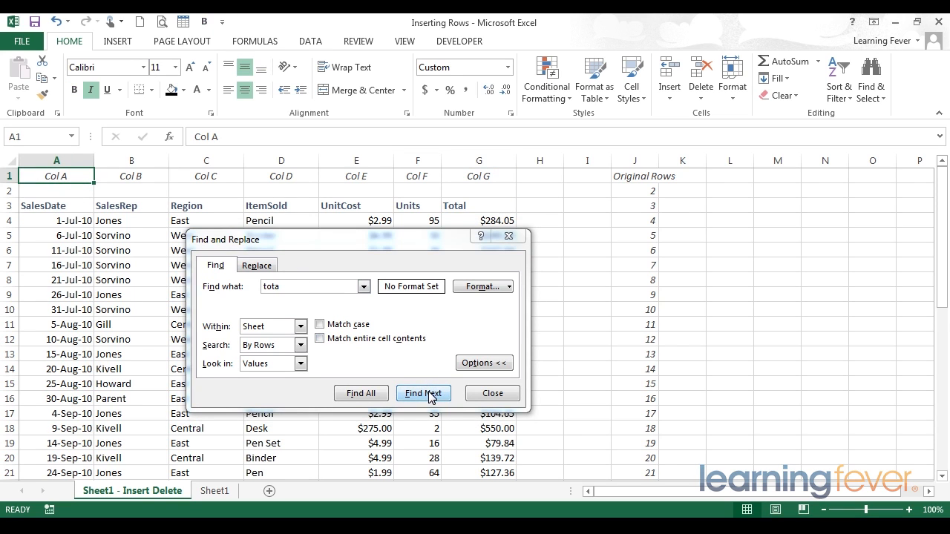
click(428, 396)
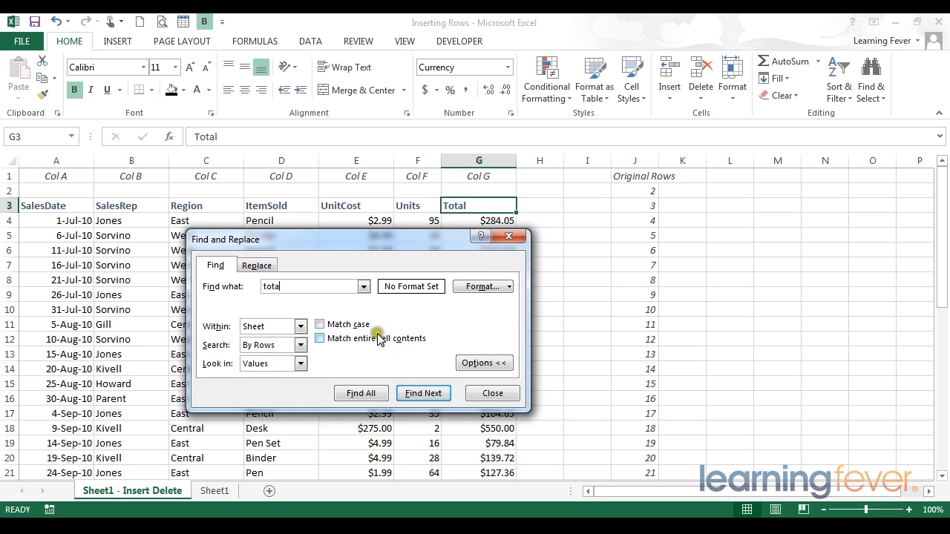
Step: Turn on Match entire cell contents, search for "tota" from cell C2, and dismiss the message
click(320, 339)
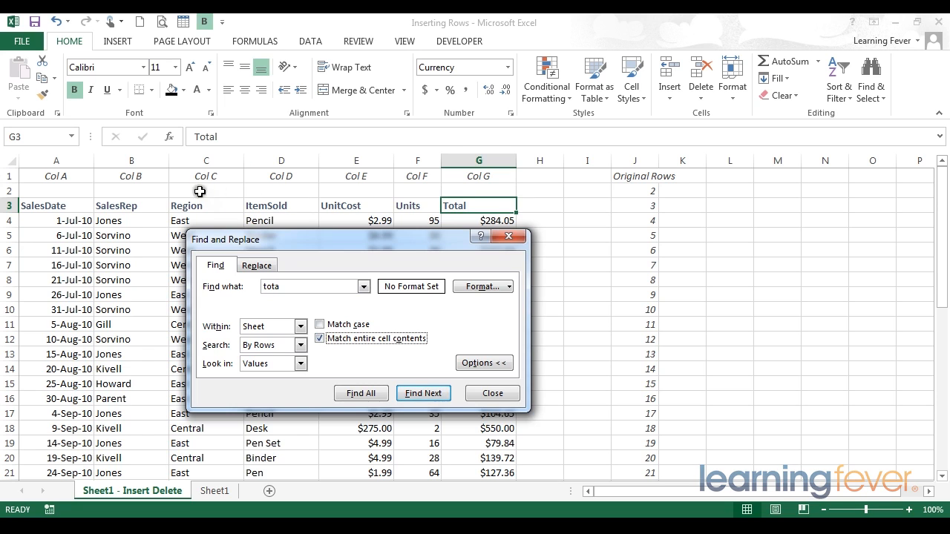
click(198, 191)
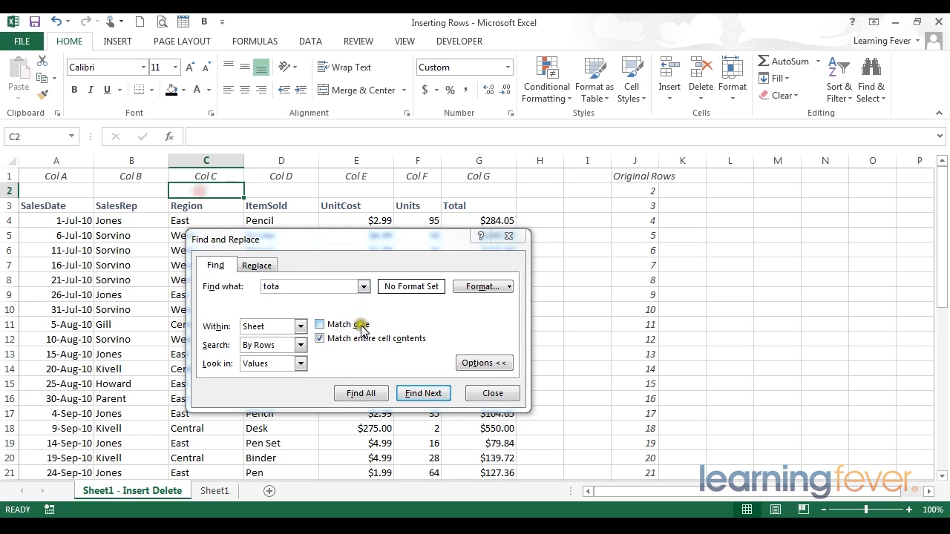
click(422, 394)
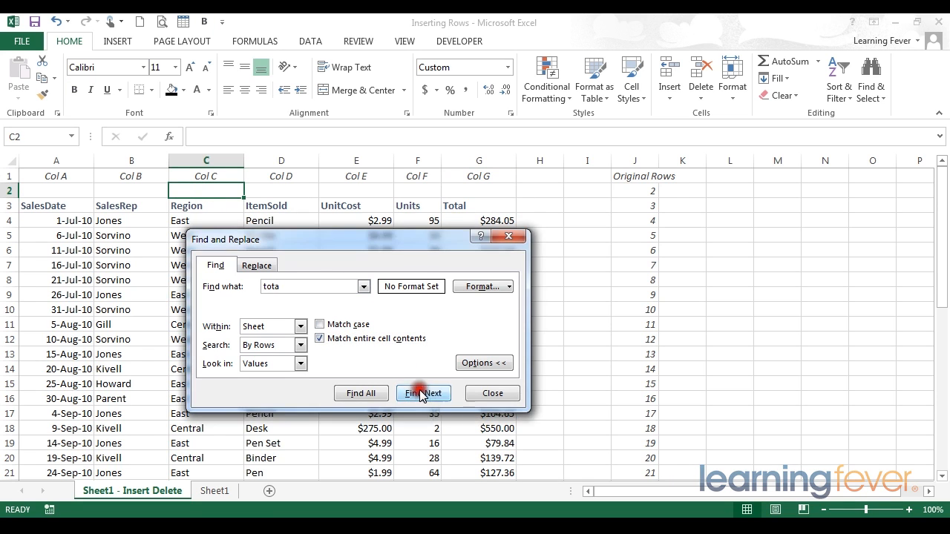
click(423, 394)
click(462, 309)
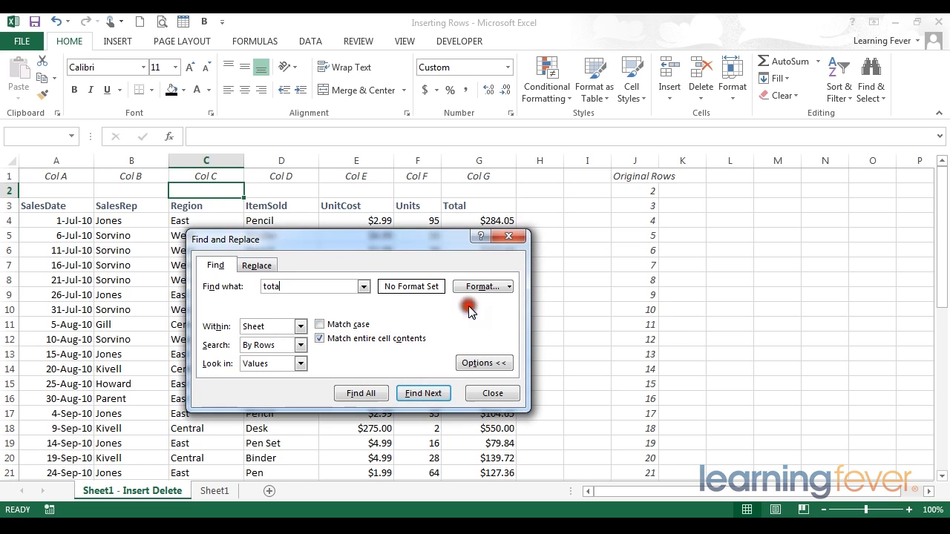
Step: Complete the search text to "total" and find it with Match entire cell contents still on
click(290, 288)
text(l)
click(420, 395)
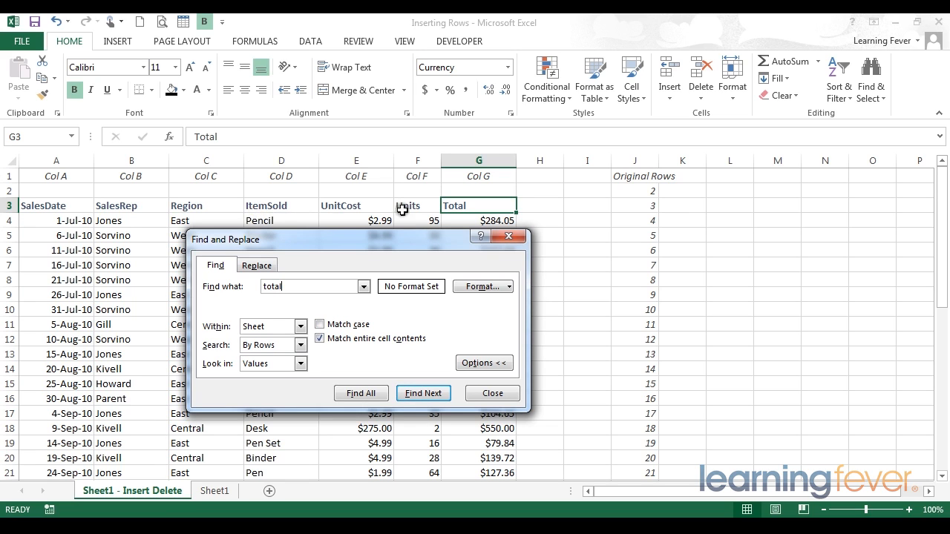
Step: From cell D3, set the search text to "Central", turn off Match entire cell contents, and look in Formulas
click(299, 207)
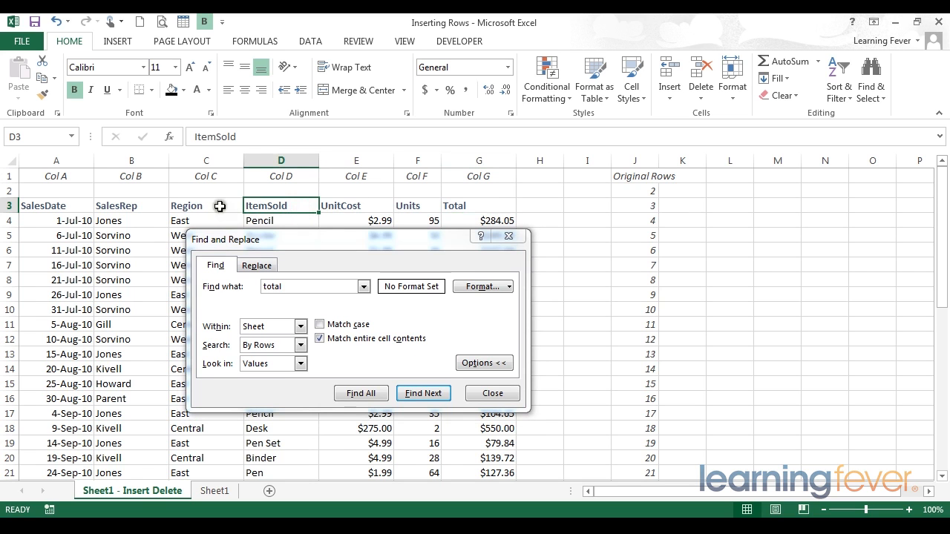
drag(219, 242, 335, 242)
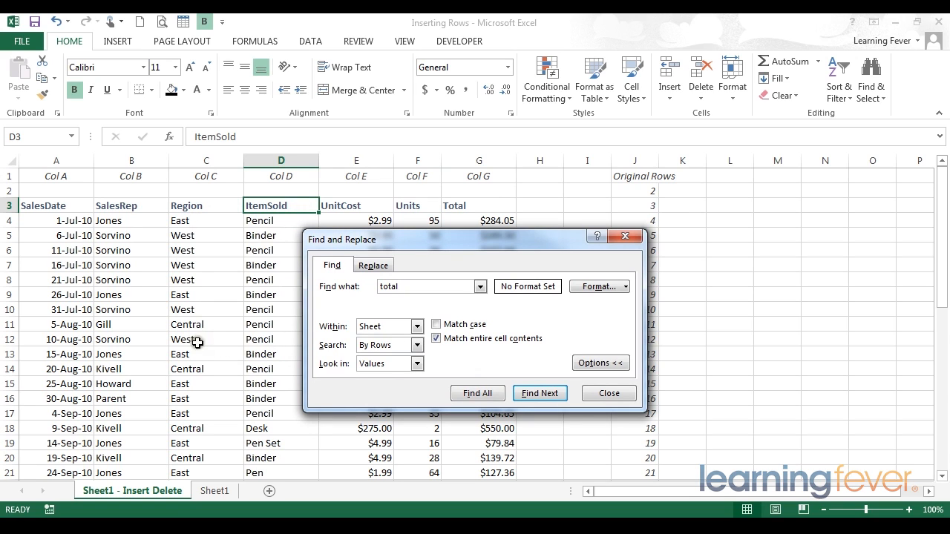
drag(404, 285, 308, 286)
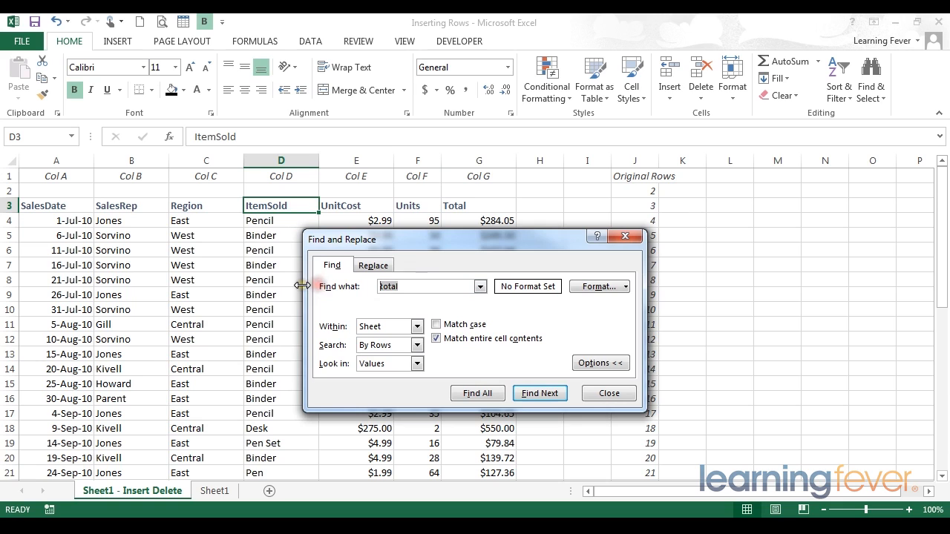
text(Centr)
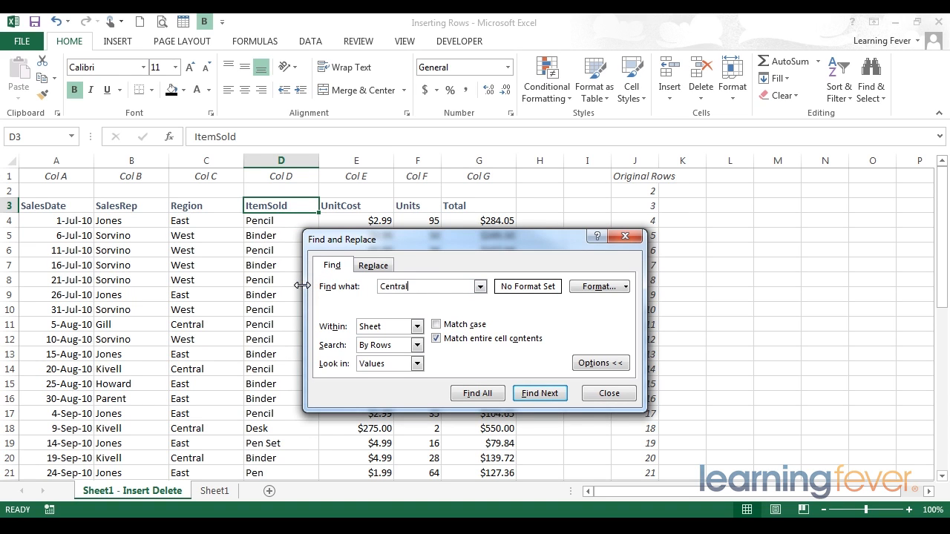
click(435, 338)
click(435, 339)
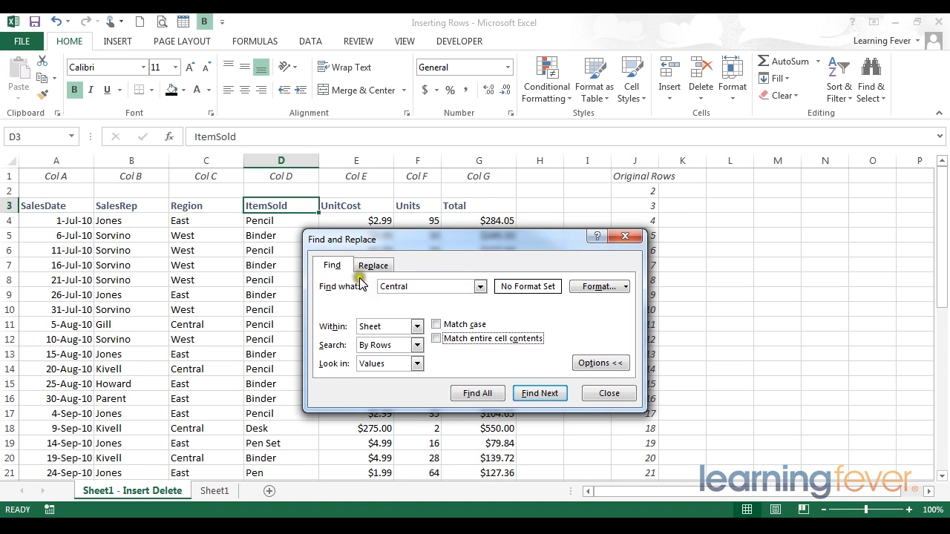
click(418, 363)
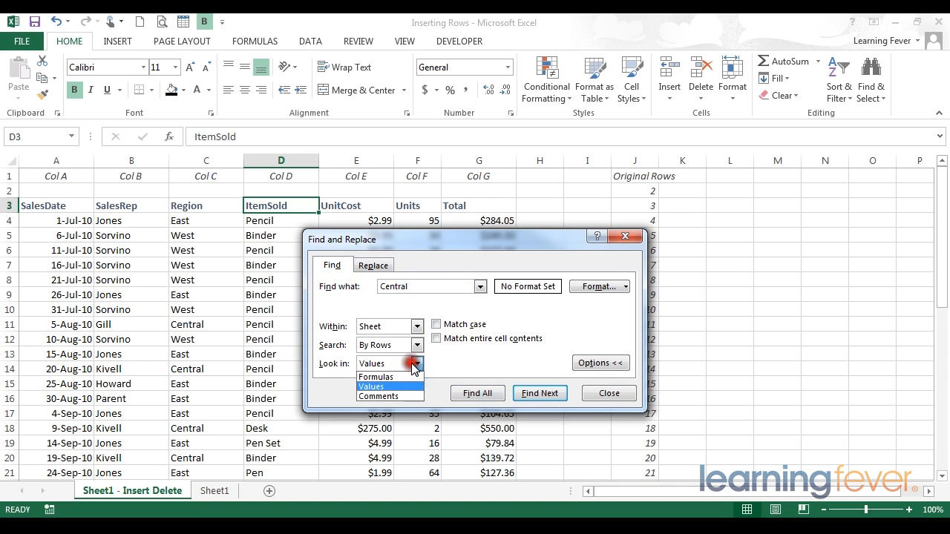
click(388, 378)
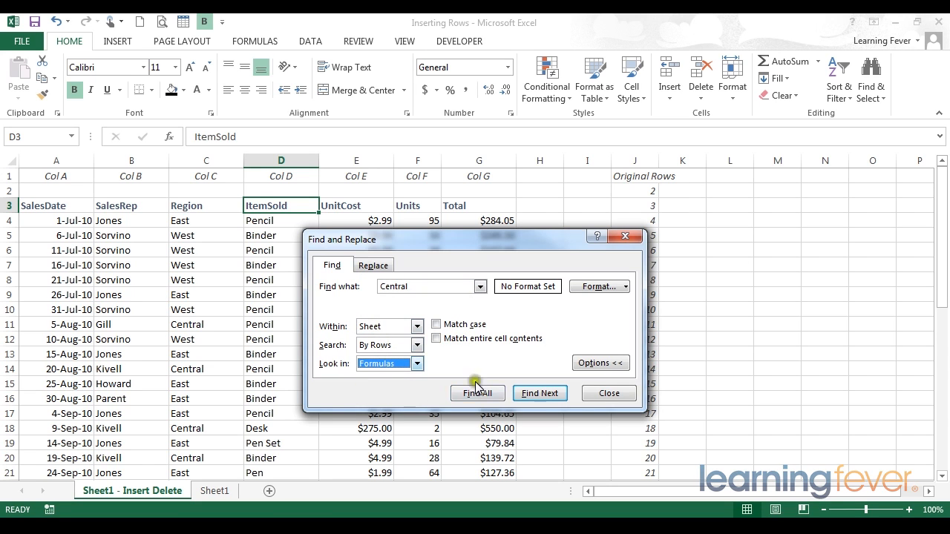
Step: Step one by one through the occurrences of "Central" in the Region column down to cell C30
click(527, 394)
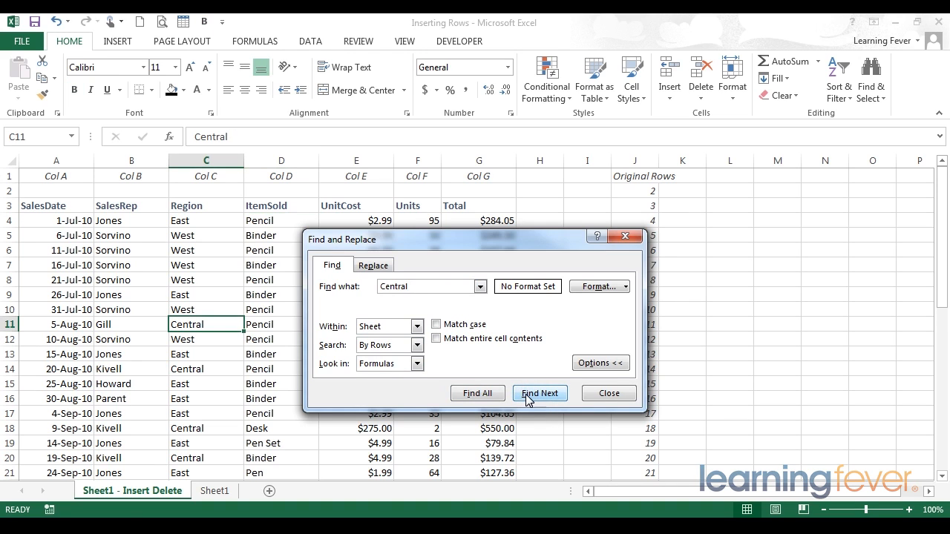
click(527, 397)
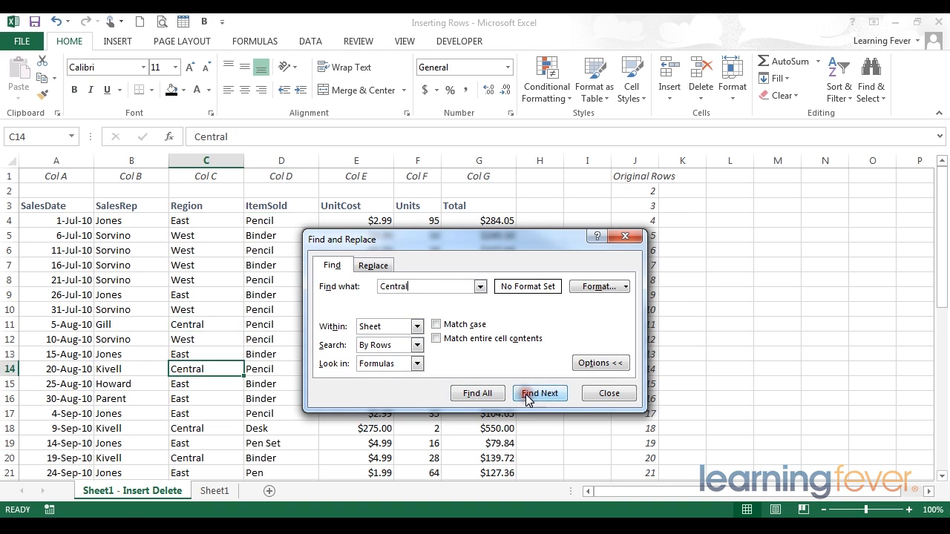
click(528, 398)
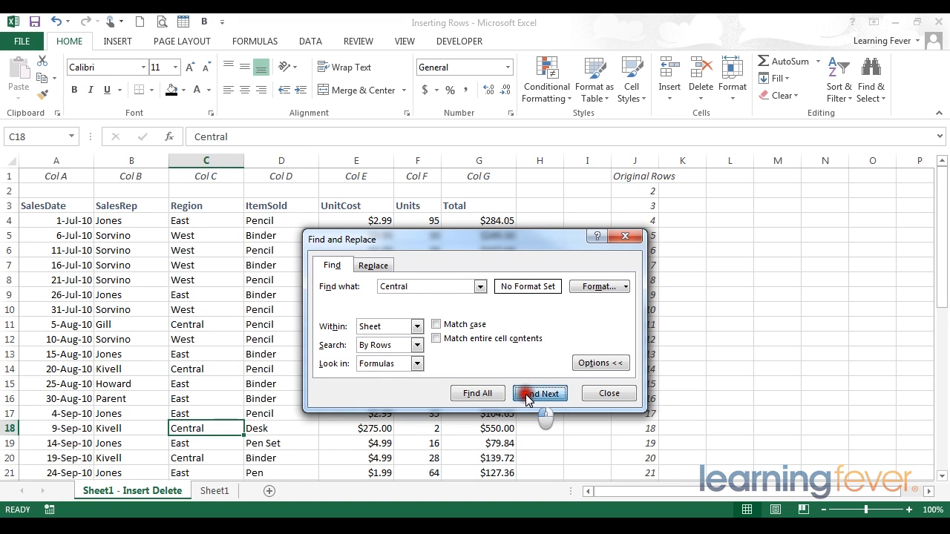
click(528, 398)
click(528, 398)
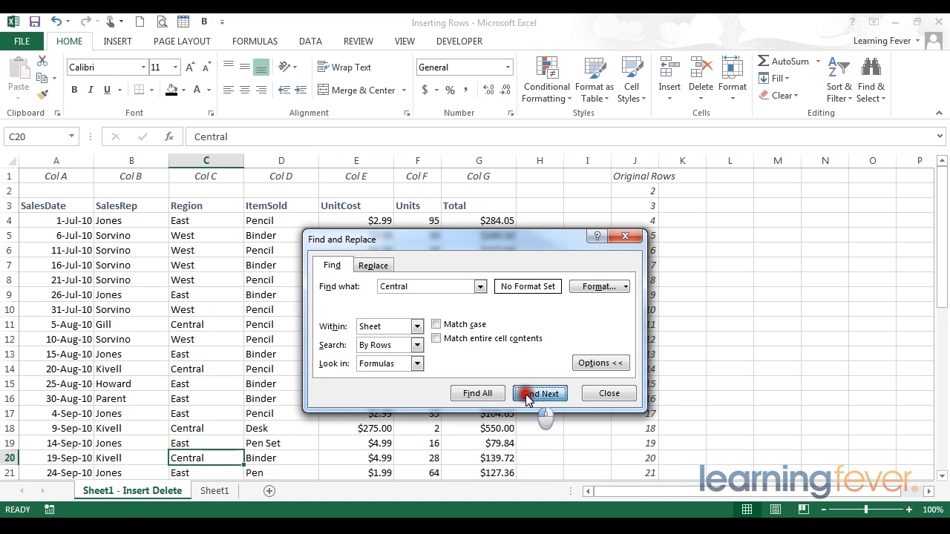
click(528, 397)
click(528, 398)
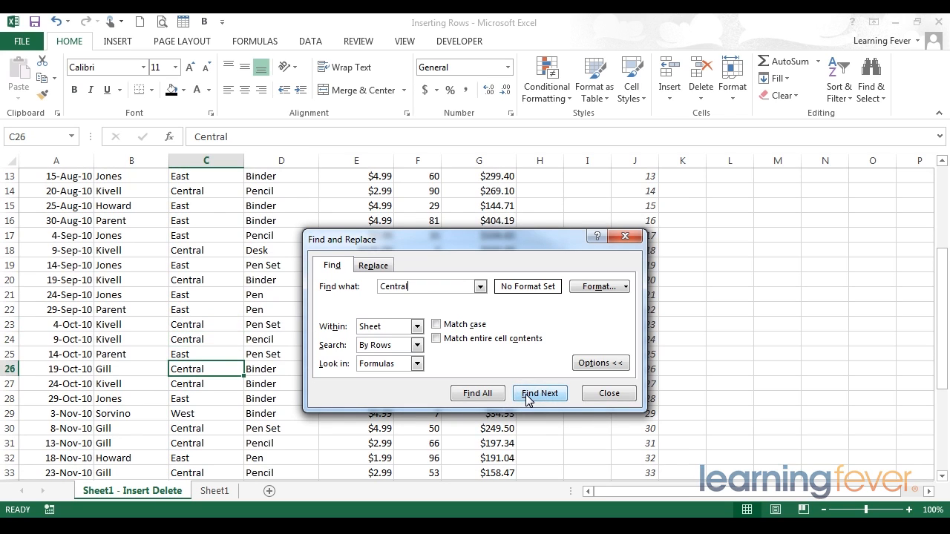
click(527, 398)
click(528, 398)
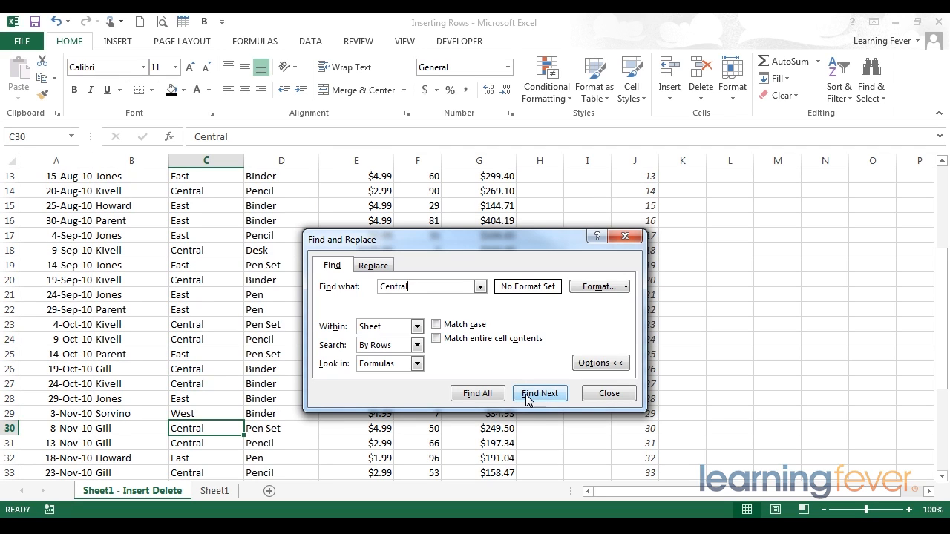
Step: List all matches for "Central", enlarge the results list, and jump to the match in cell C39
click(478, 393)
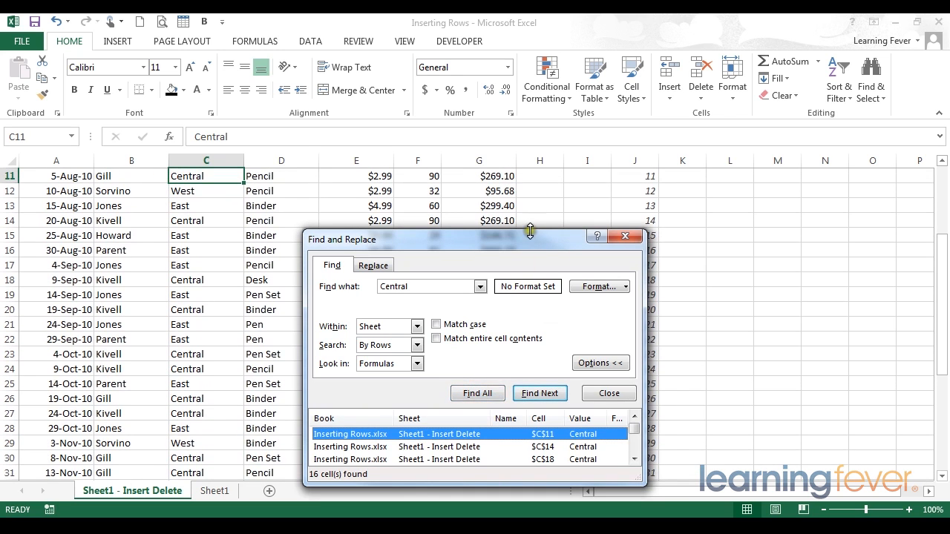
drag(530, 237, 547, 83)
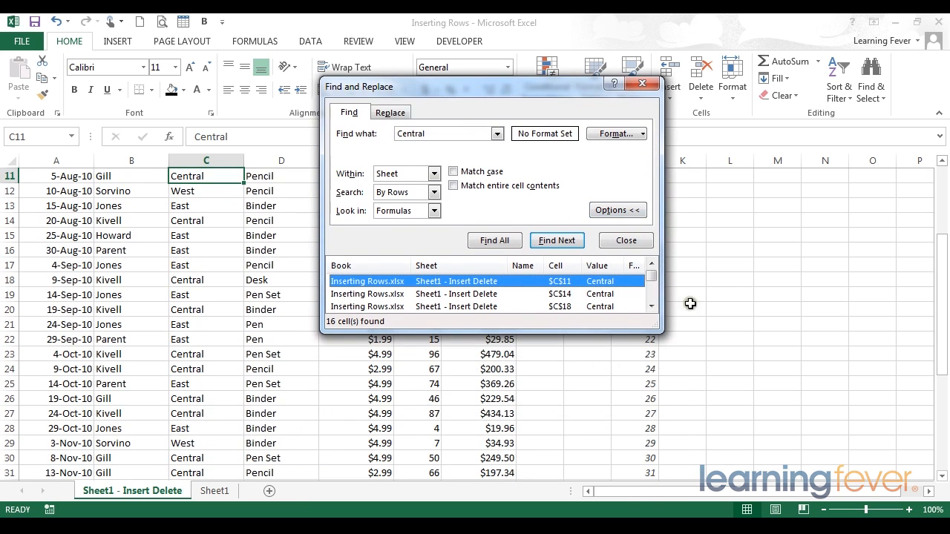
drag(659, 429, 665, 518)
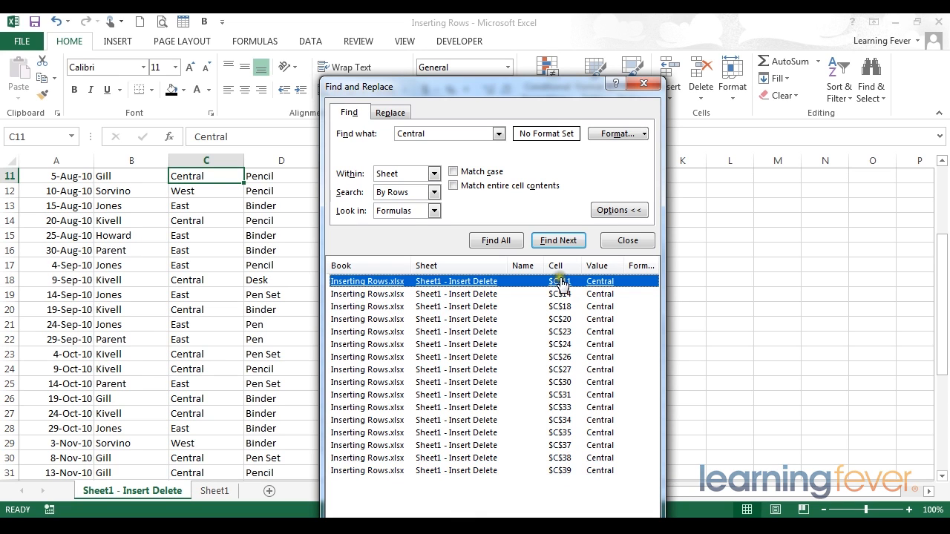
drag(440, 133, 393, 132)
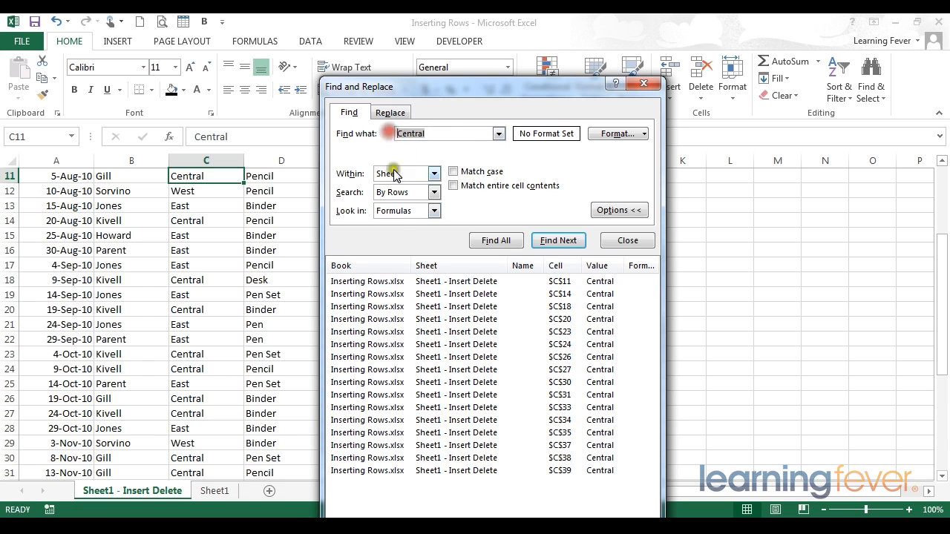
click(562, 472)
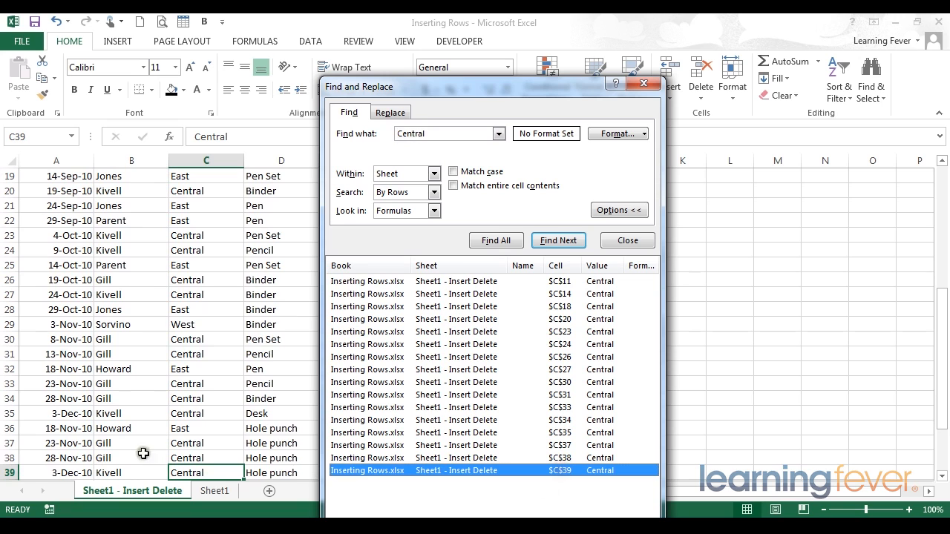
Step: Select cell D26, reopen the Find and Replace dialog with its compact layout, and move it higher over the sheet
click(471, 395)
click(459, 339)
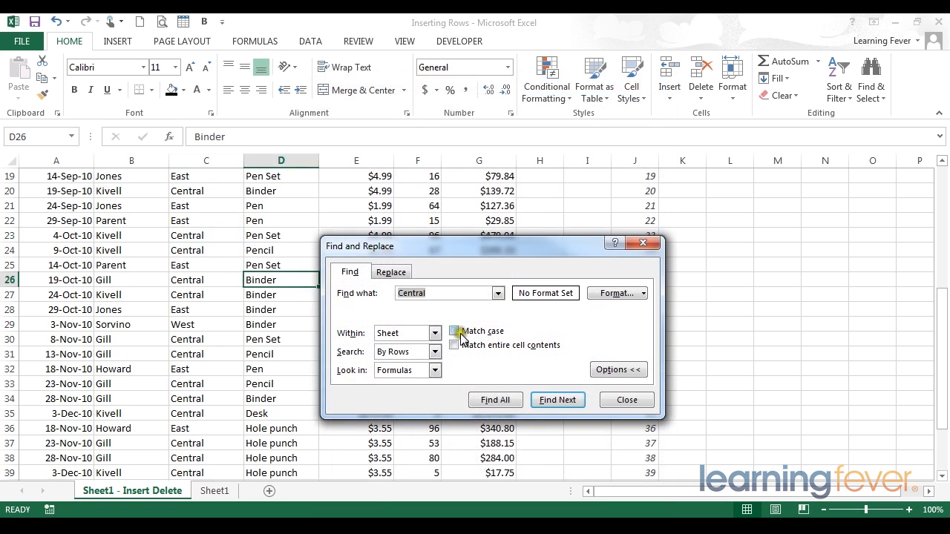
drag(442, 252, 466, 198)
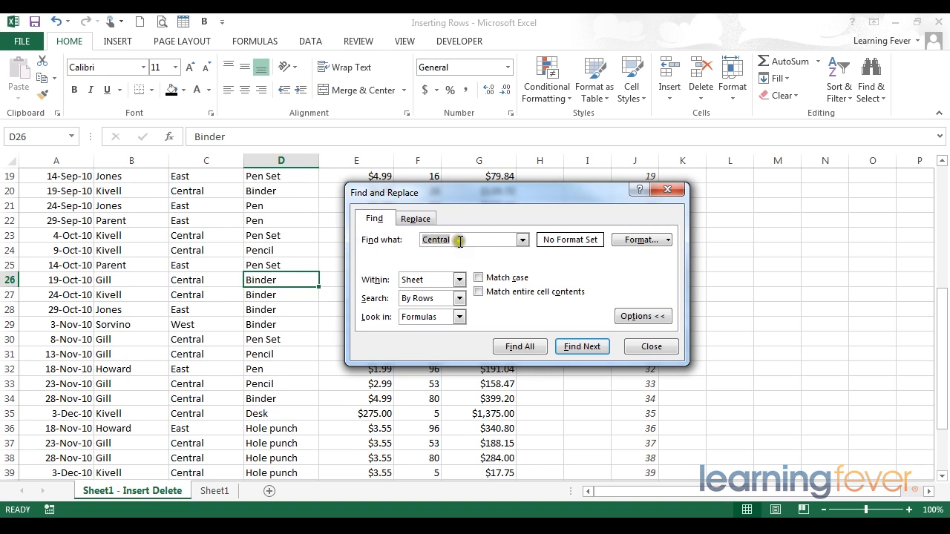
Step: Open the format criteria for the search text and require the Bold font style
click(665, 240)
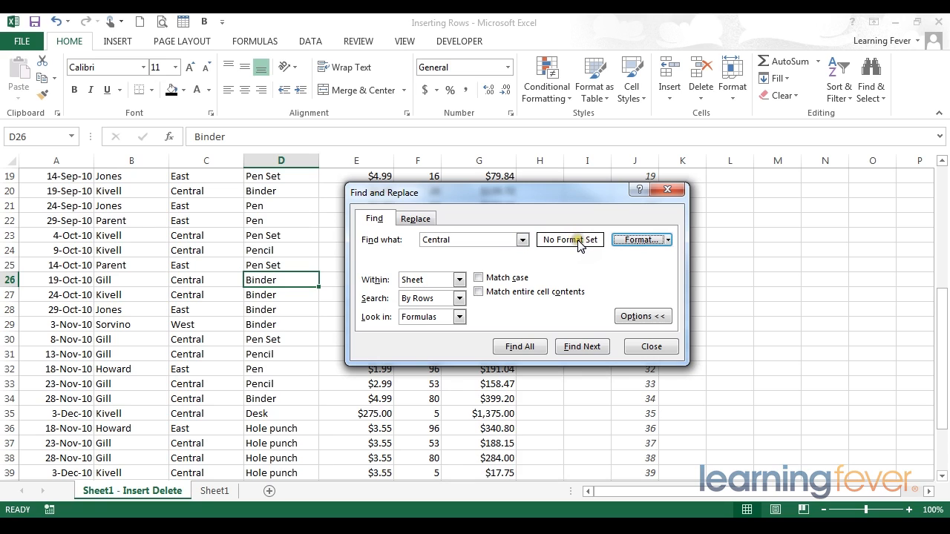
drag(462, 240, 358, 240)
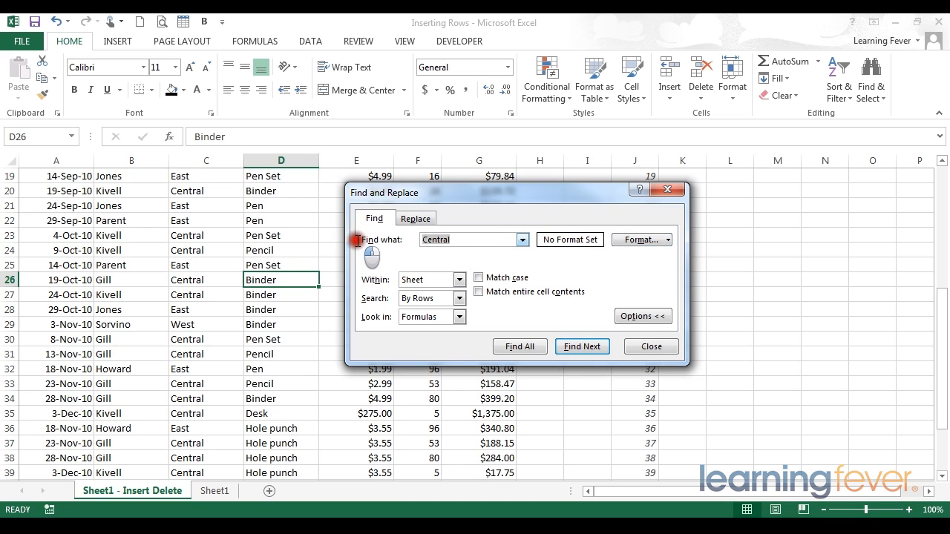
click(668, 240)
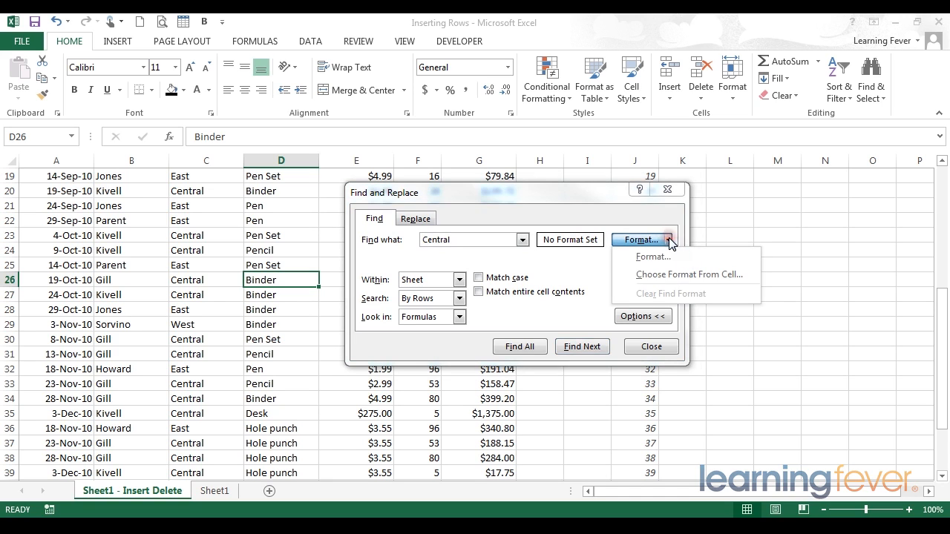
click(637, 262)
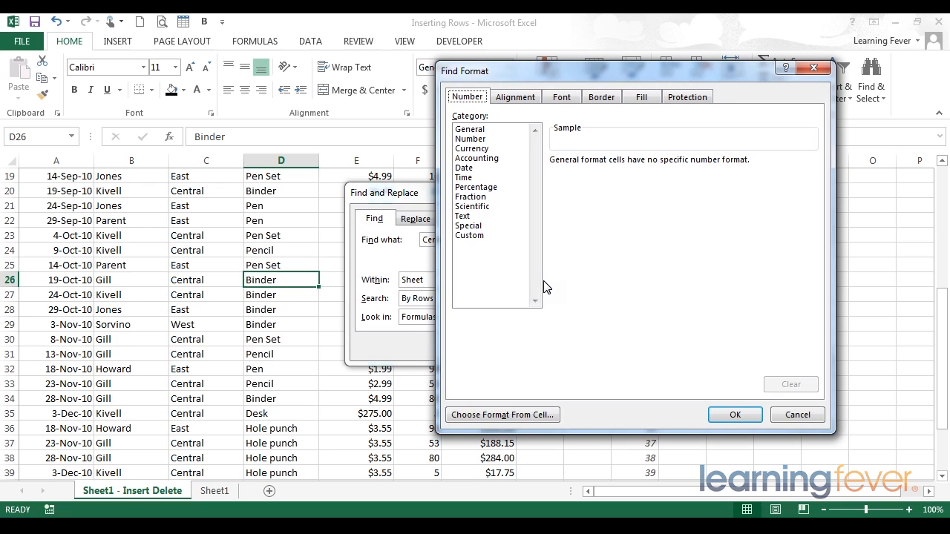
click(561, 98)
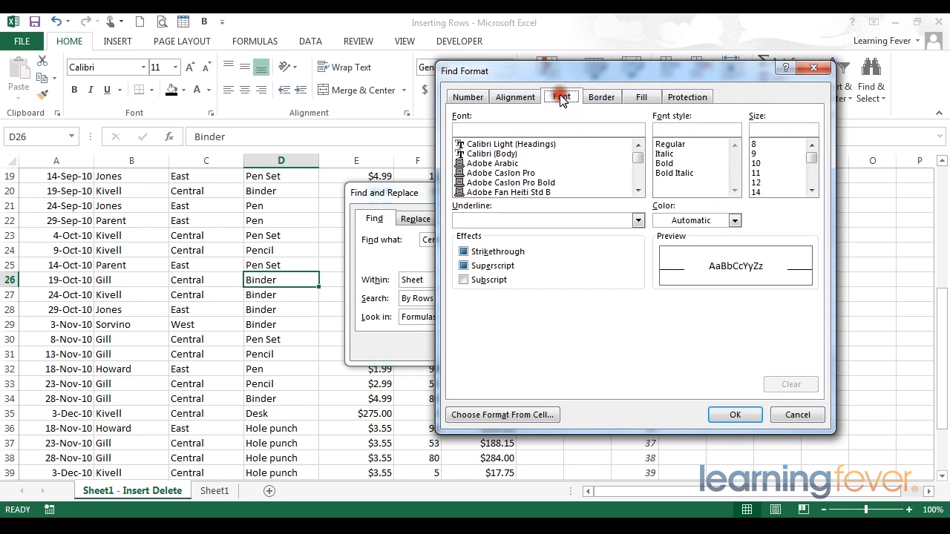
click(670, 164)
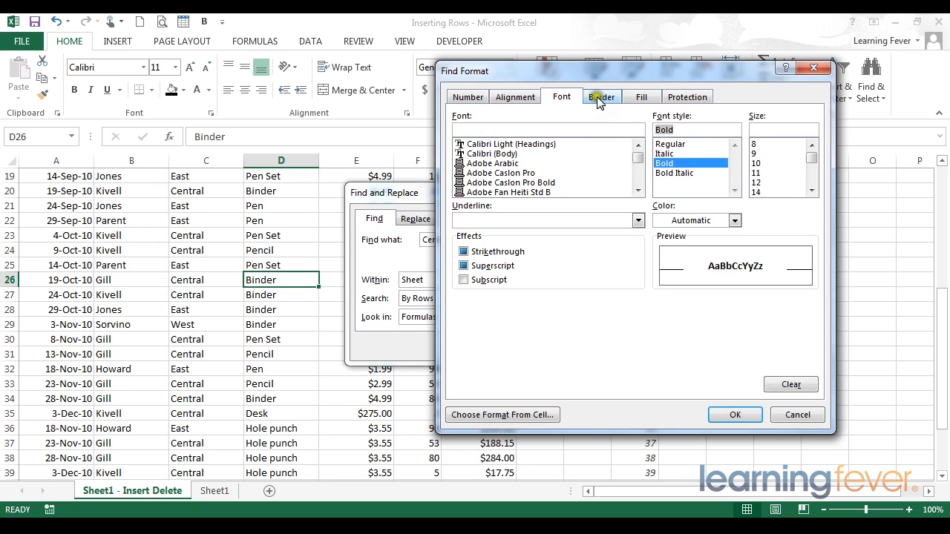
Step: Add a black background fill and a white font color to the find format and apply the criteria
click(638, 97)
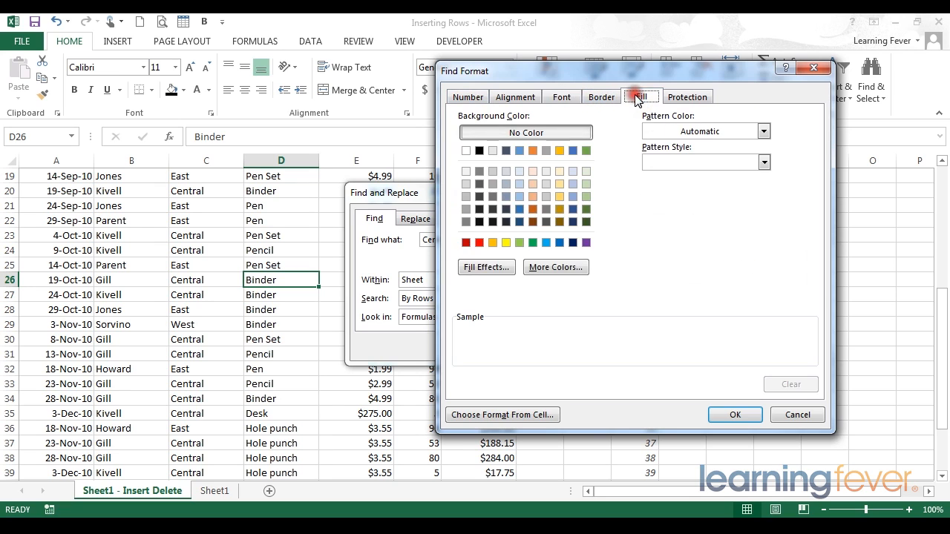
click(480, 151)
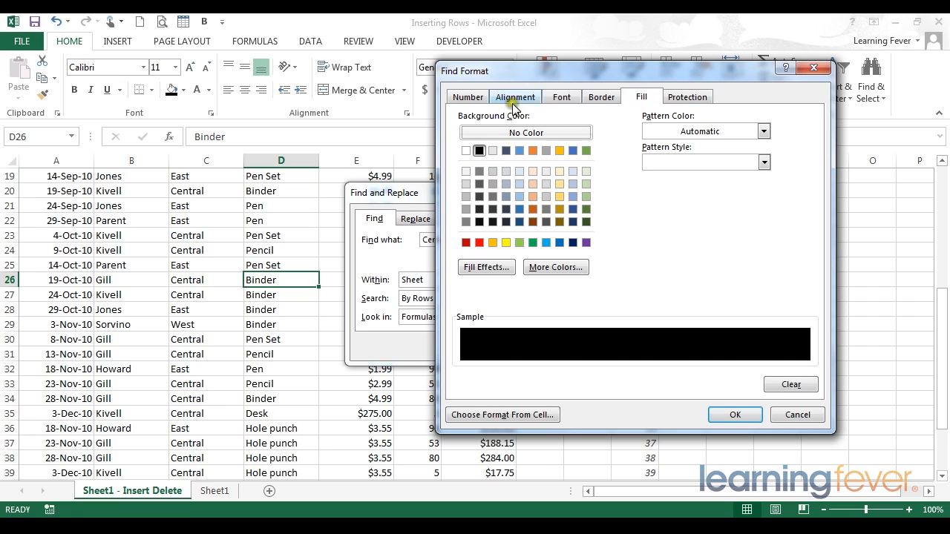
click(558, 96)
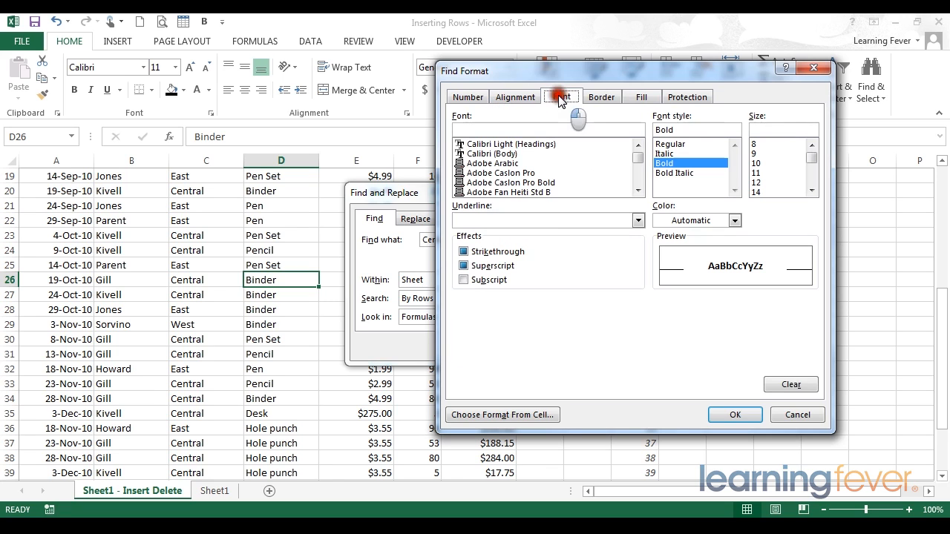
click(670, 219)
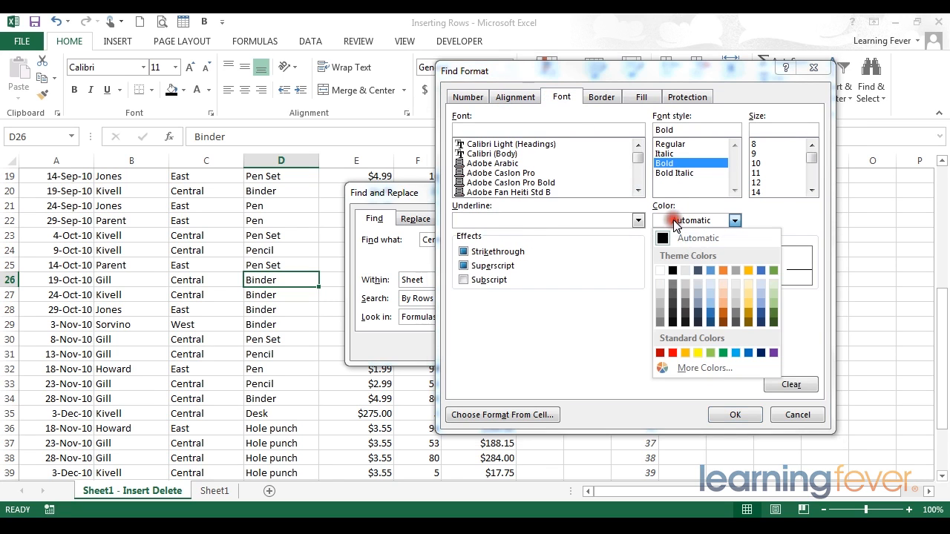
click(662, 270)
click(750, 415)
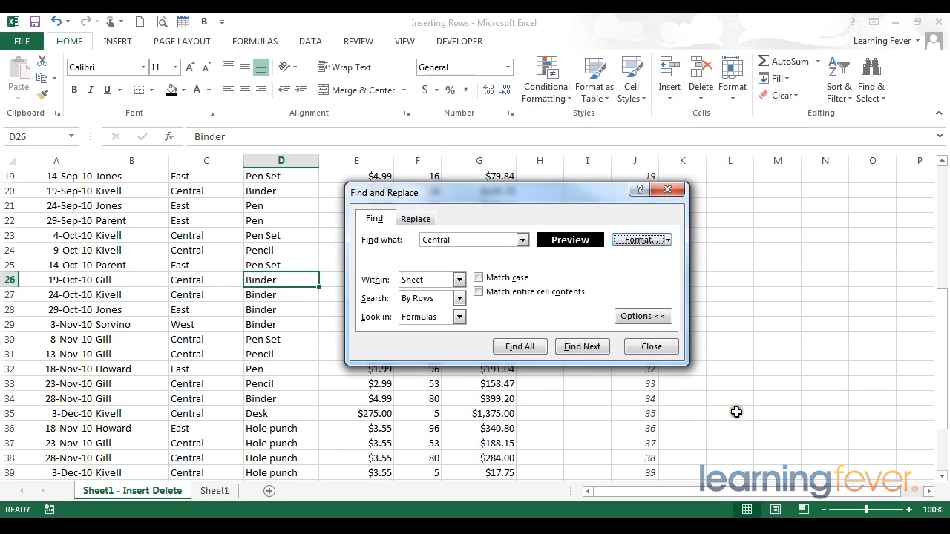
Step: Clear the search text and find the first cell that matches the format alone
click(472, 239)
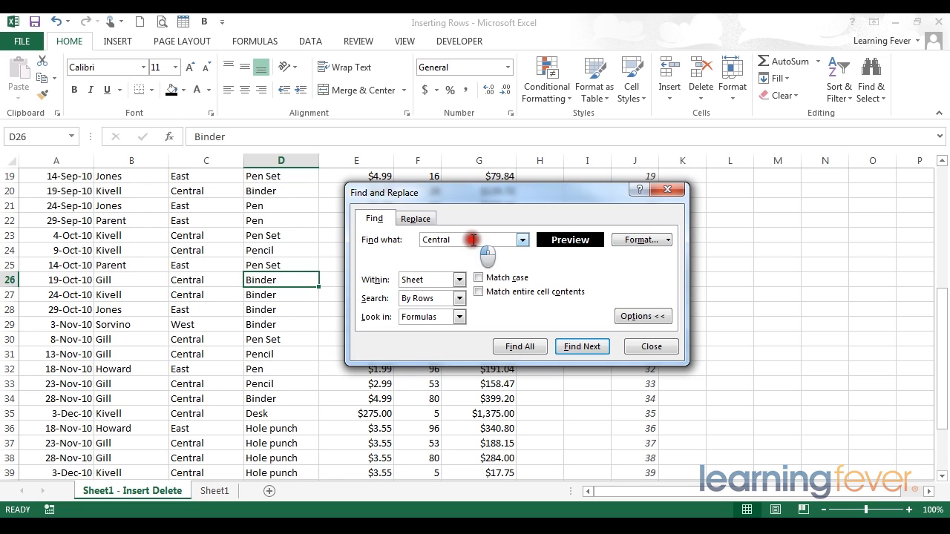
drag(473, 239, 404, 242)
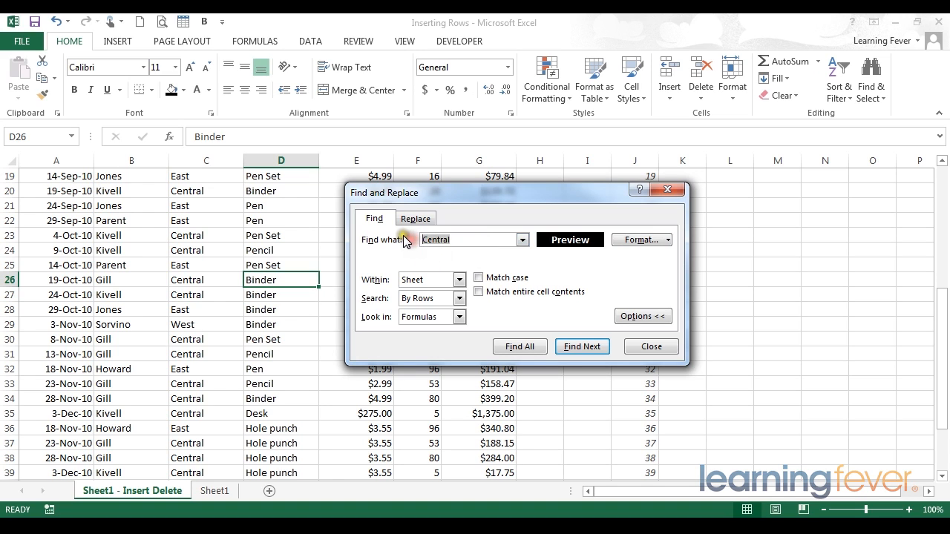
key(Delete)
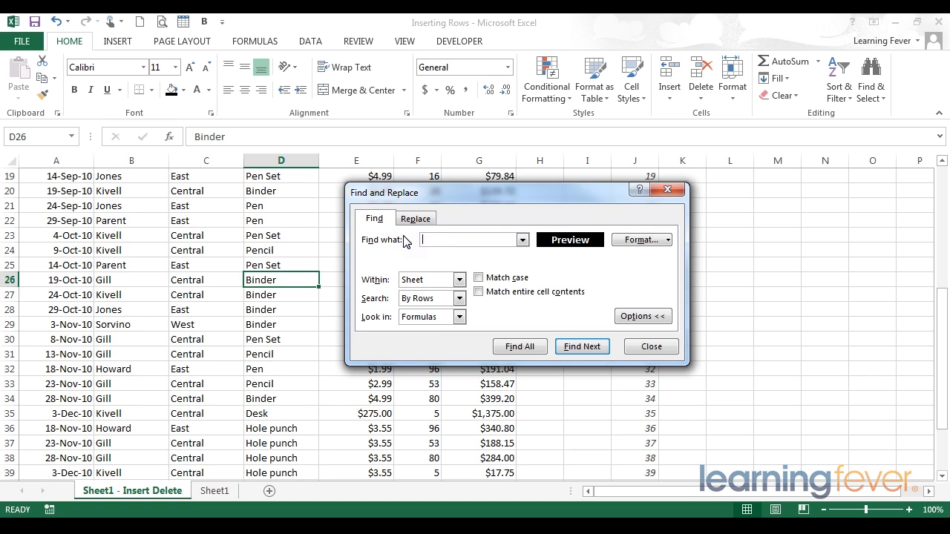
click(578, 349)
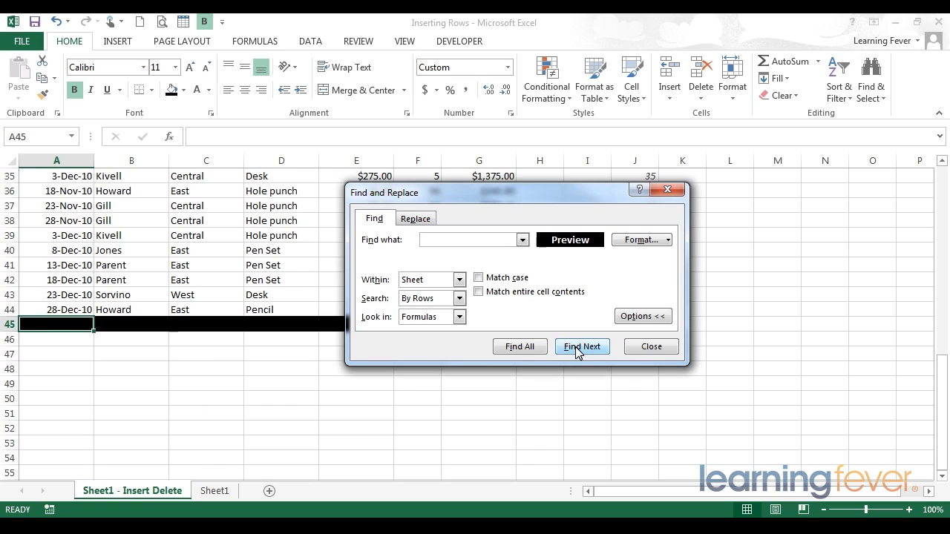
Step: Step through the format matches across row 45 to cell E45 with the dialog moved clear, and select the totals E45:G45
drag(484, 191, 332, 354)
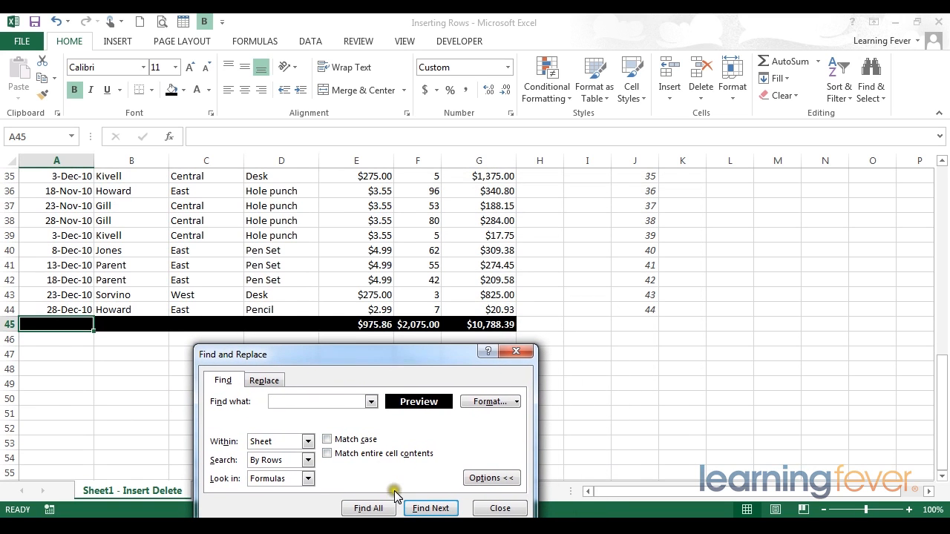
click(420, 509)
click(420, 509)
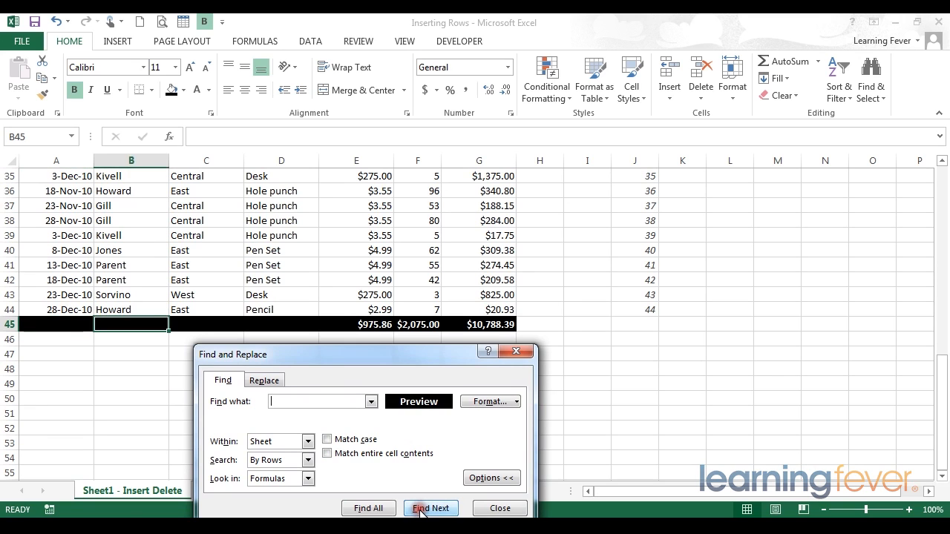
click(420, 509)
click(420, 509)
click(420, 509)
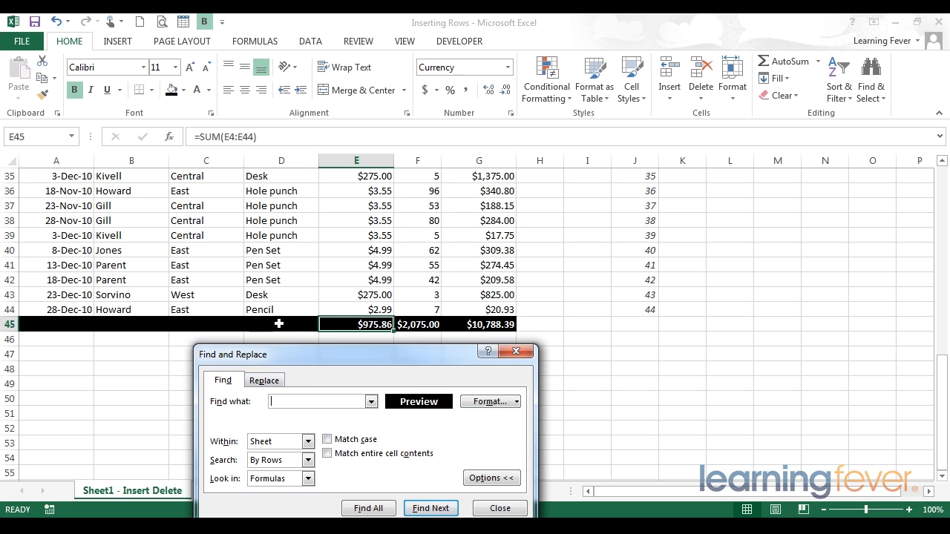
drag(278, 324, 479, 325)
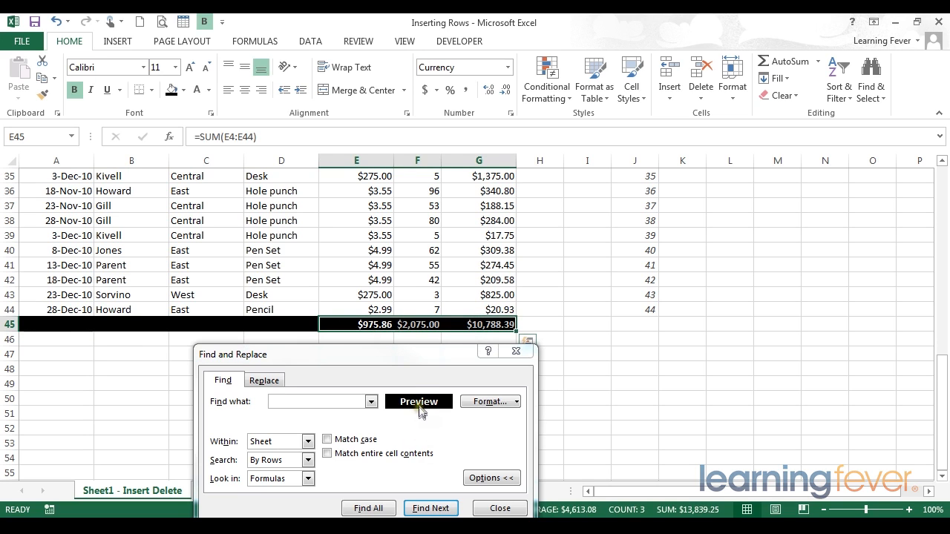
Step: Set up and try replacing "Total" with "Total Sales", and clear the find format
drag(429, 357, 441, 179)
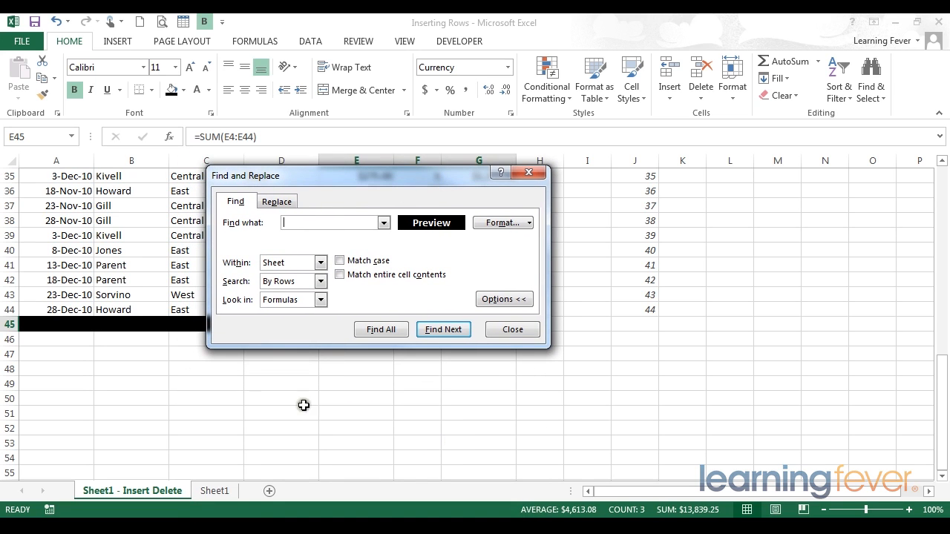
click(276, 205)
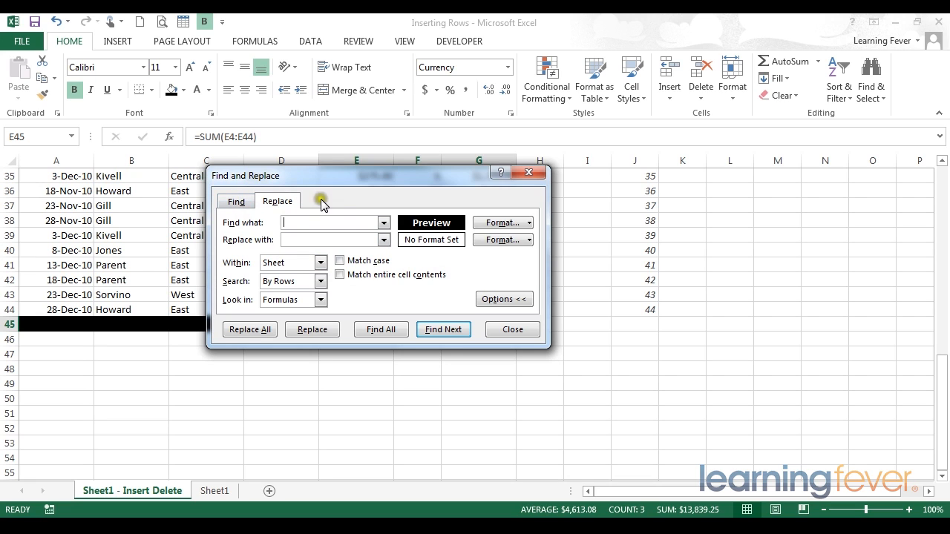
click(288, 221)
click(293, 238)
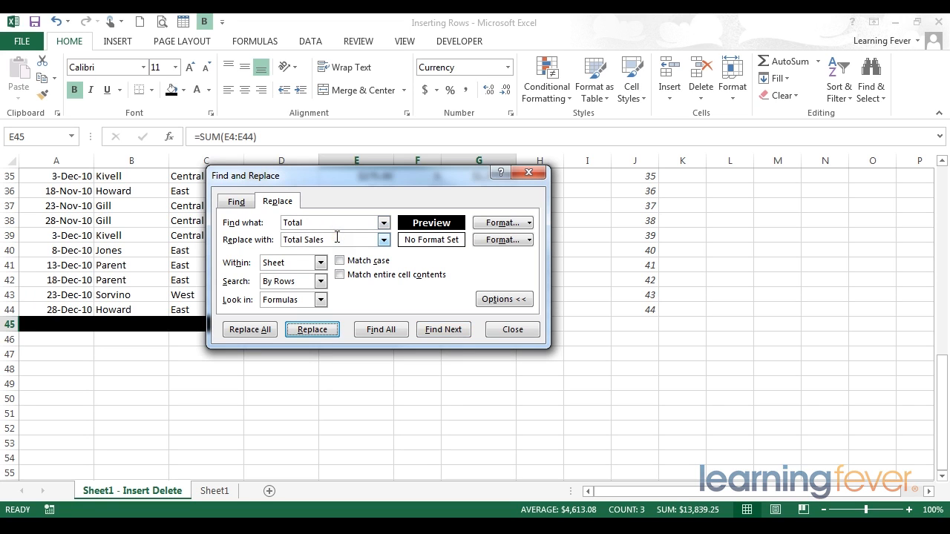
click(327, 331)
click(529, 222)
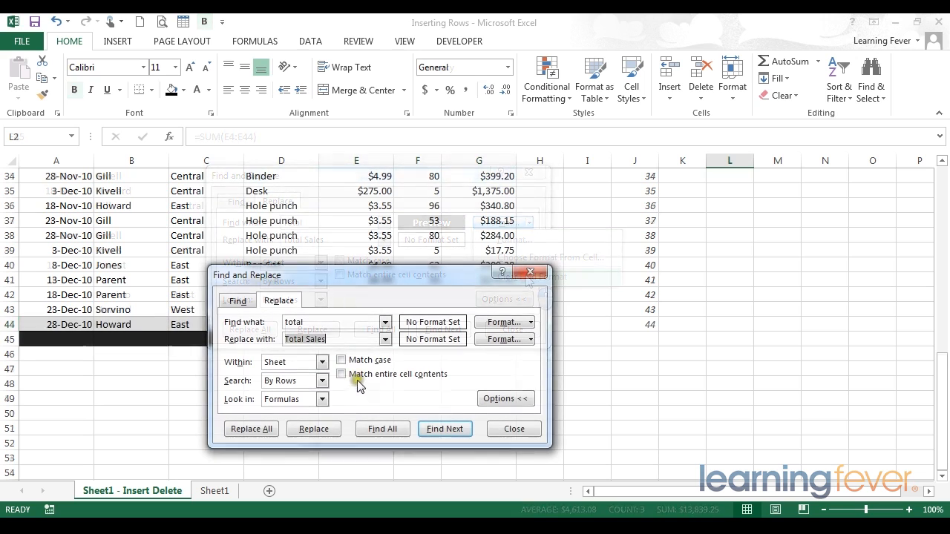
Step: Try to replace "total" with "Total Sales" directly from cell L2, and dismiss the message
click(315, 322)
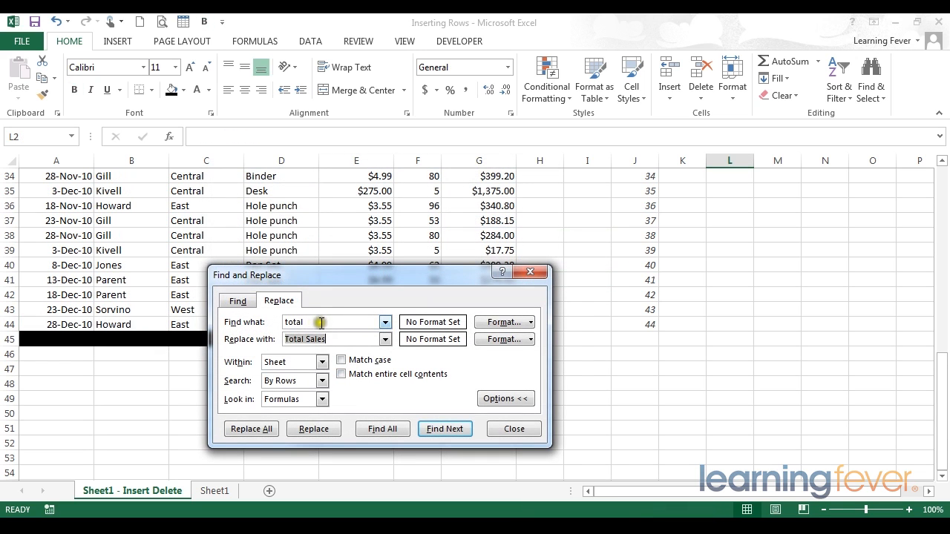
drag(321, 322, 225, 321)
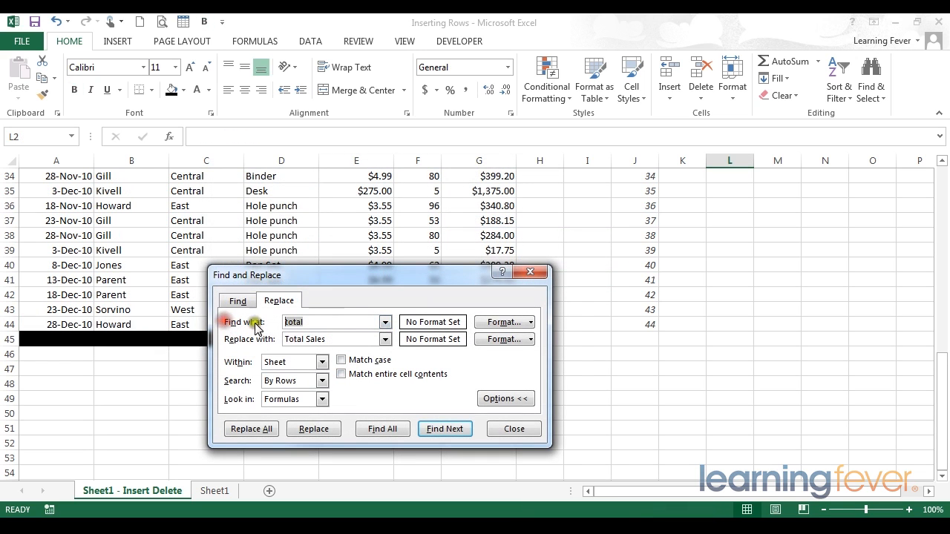
click(339, 341)
drag(339, 341, 258, 340)
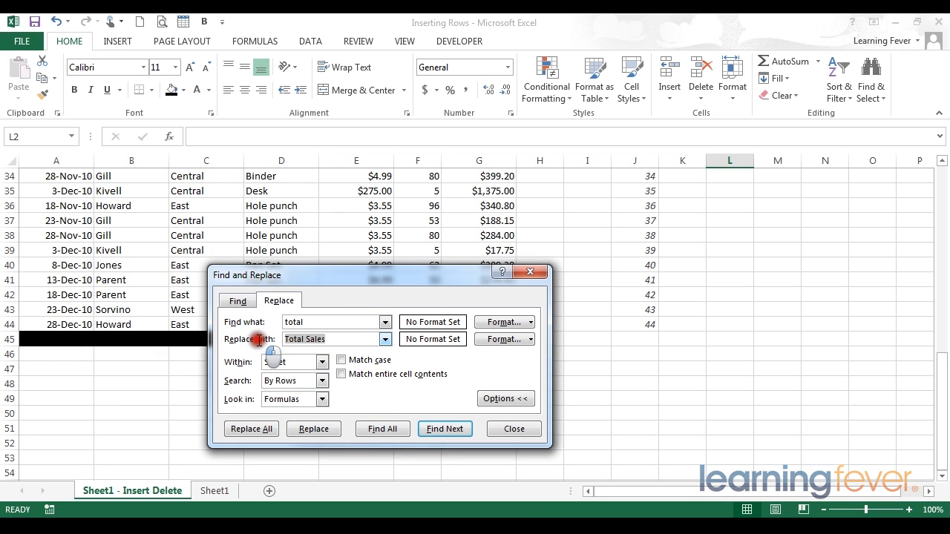
click(310, 430)
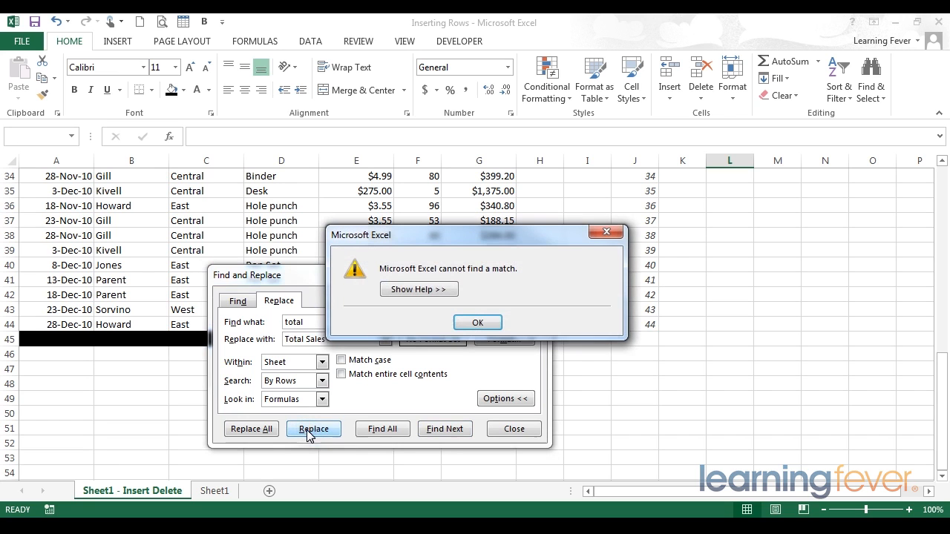
click(474, 324)
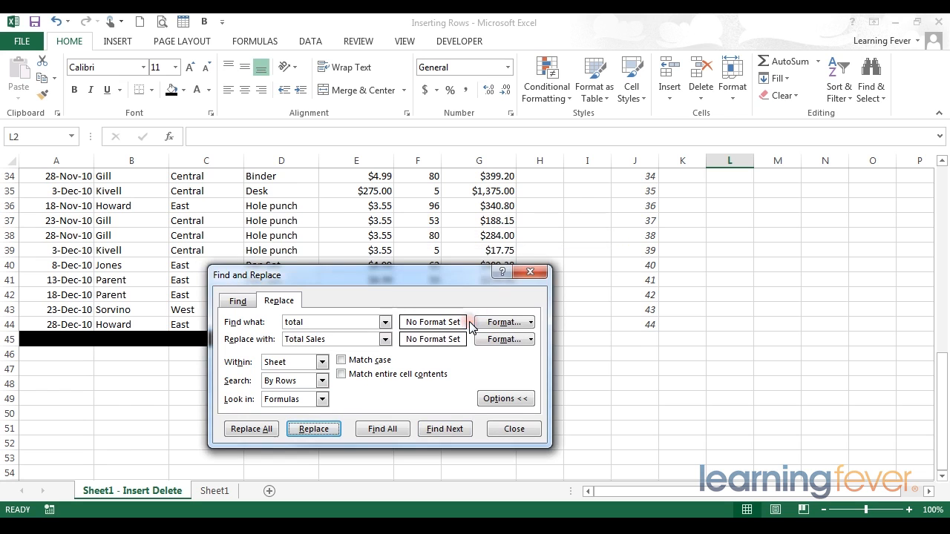
Step: Find the next occurrence of "total" and replace it with "Total Sales" in header cell G3
click(443, 430)
click(315, 430)
click(311, 430)
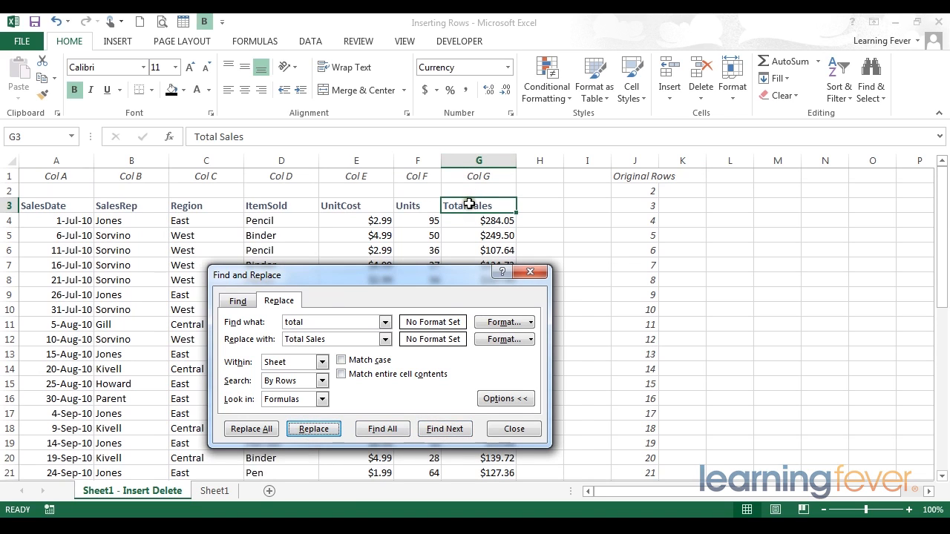
Step: Edit the header in cell G3 back to "Total" by removing the word "Sales"
click(250, 162)
drag(220, 137, 273, 137)
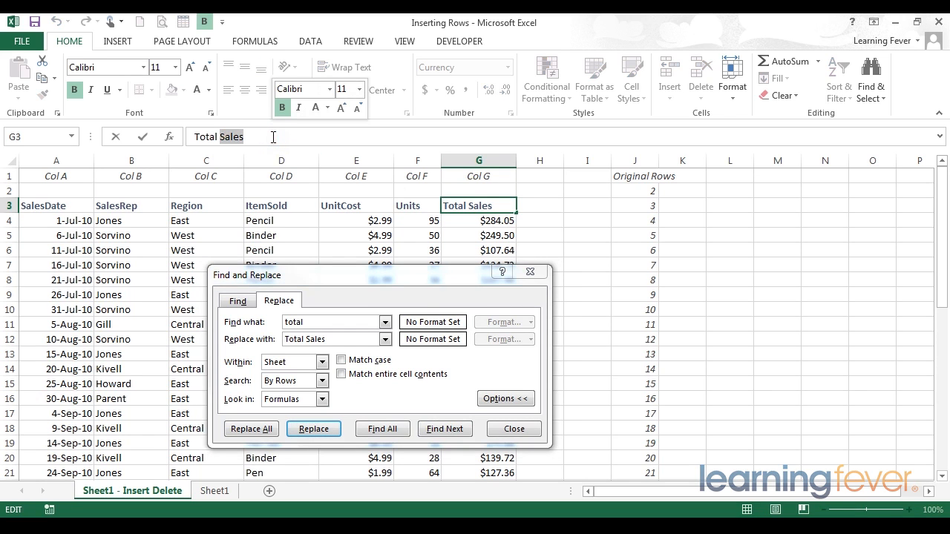
key(Delete)
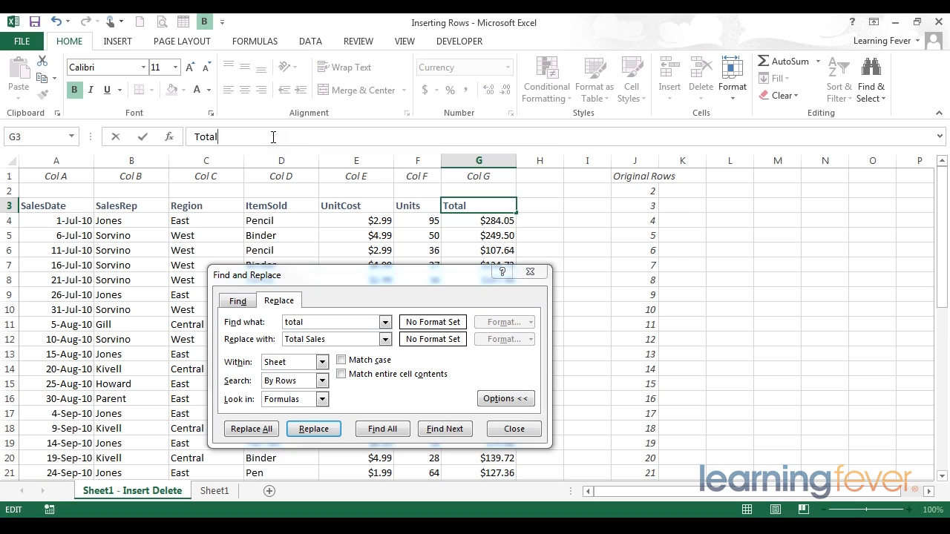
key(Return)
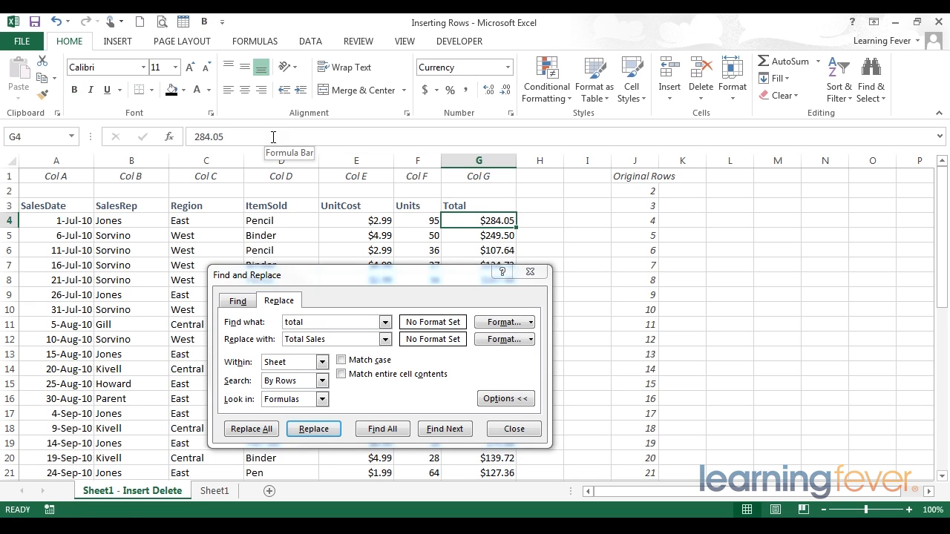
Step: From cell B20, replace all occurrences of "total" in the sheet with "Total Sales"
click(322, 236)
scroll(319, 236, down, 5)
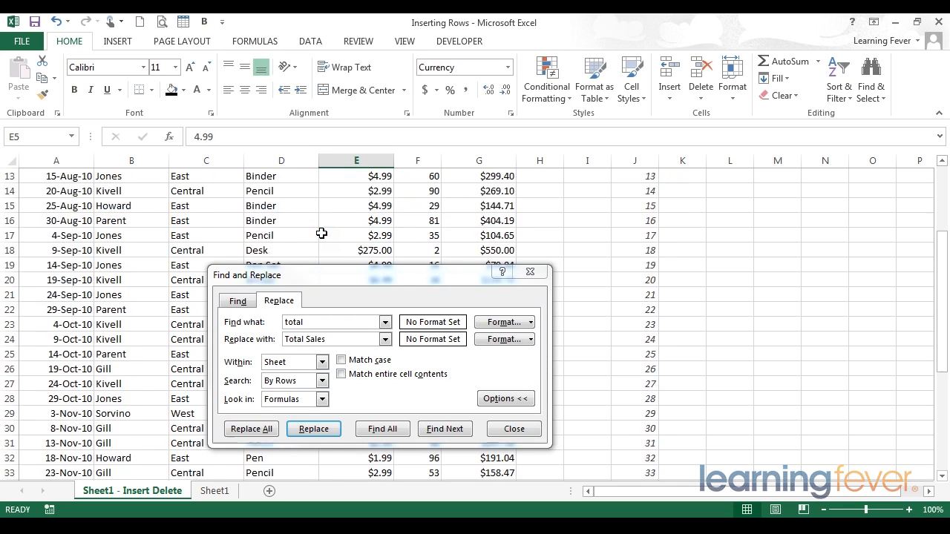
click(157, 232)
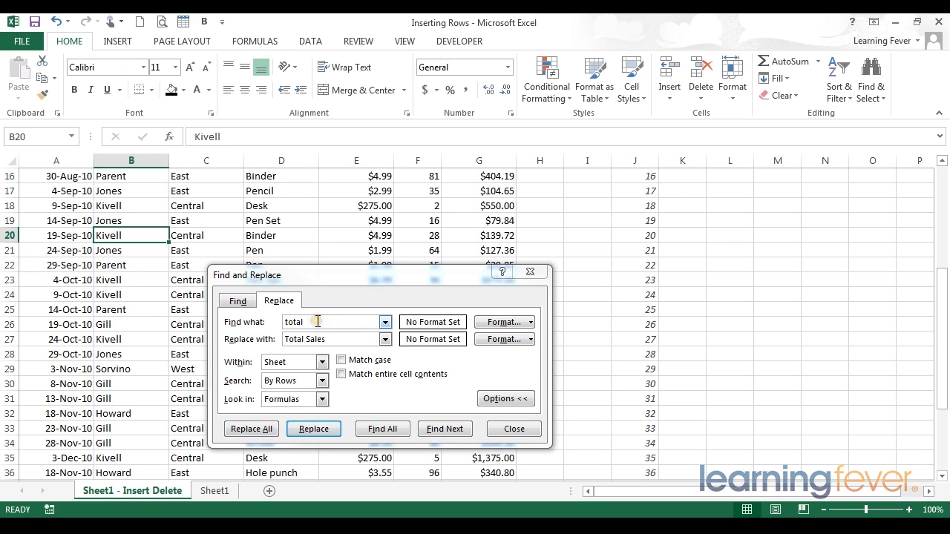
click(251, 429)
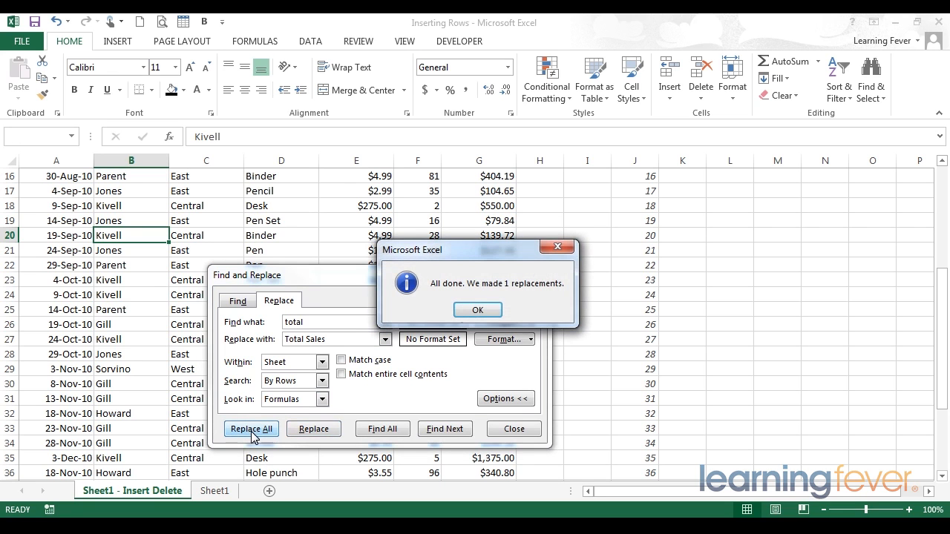
Step: Dismiss the replacement message and select header cell G3 to check its replaced text
click(485, 309)
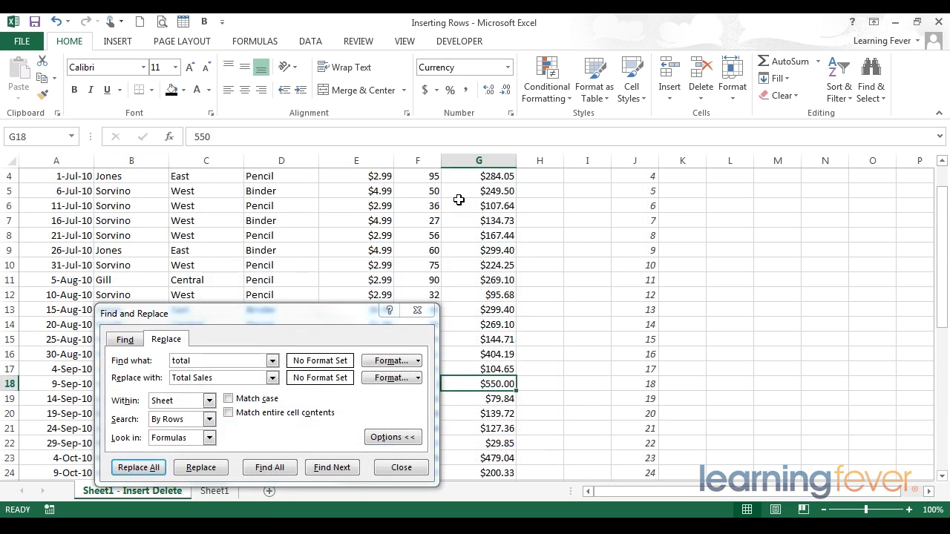
click(459, 200)
scroll(460, 223, up, 1)
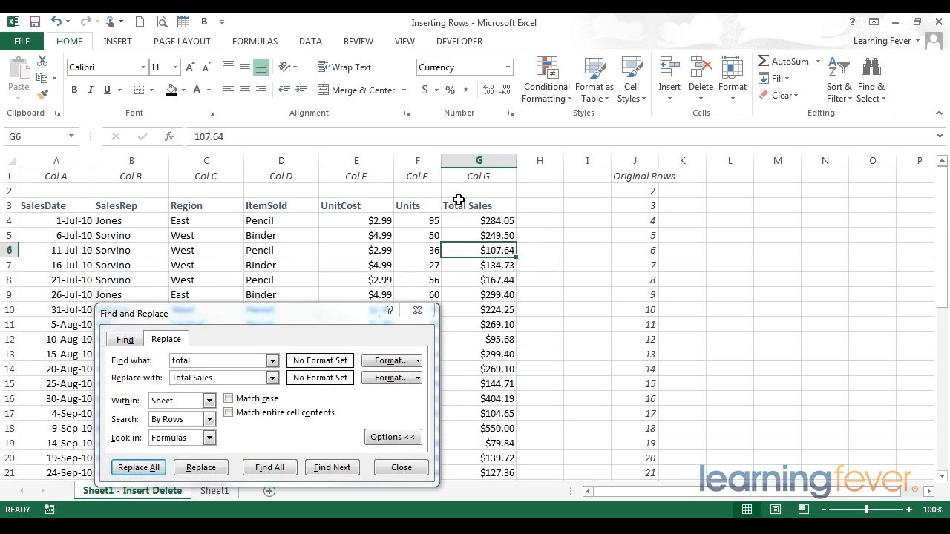
click(464, 210)
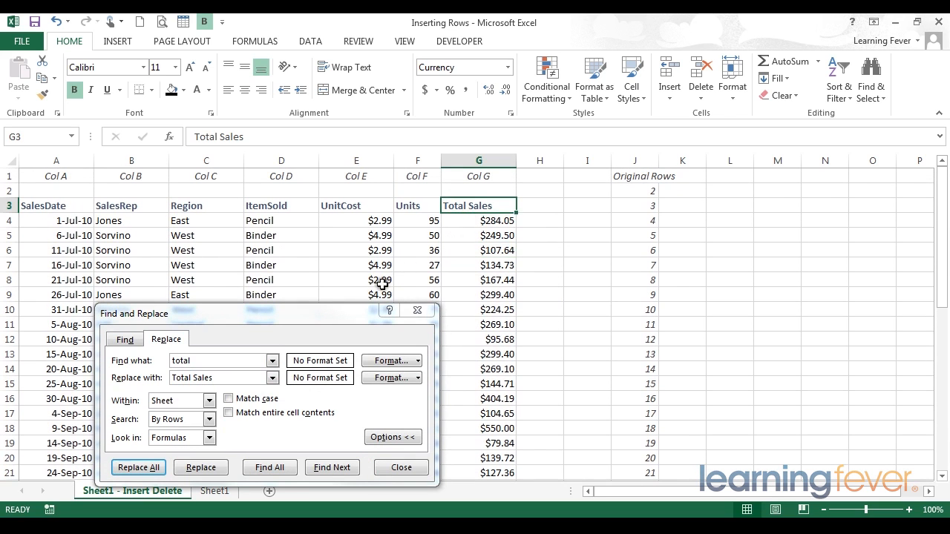
drag(352, 315, 437, 249)
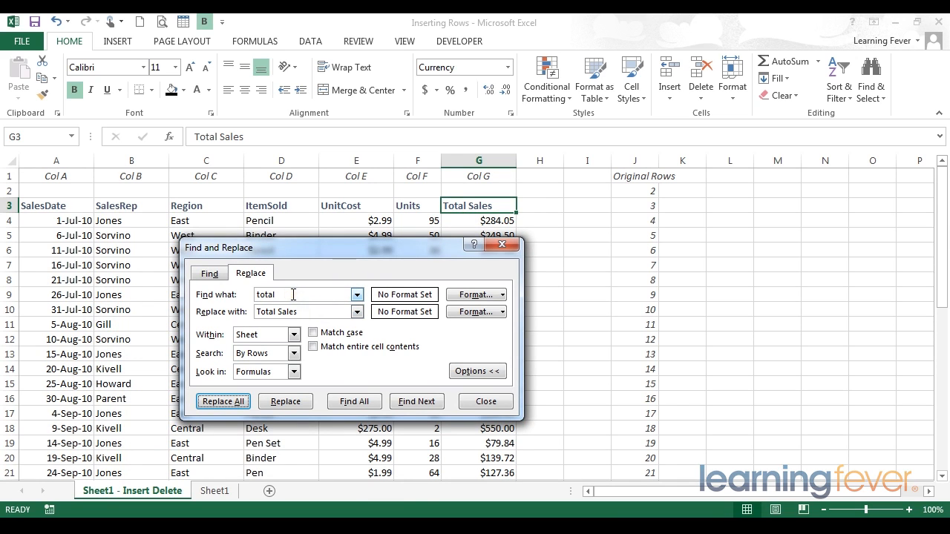
click(305, 294)
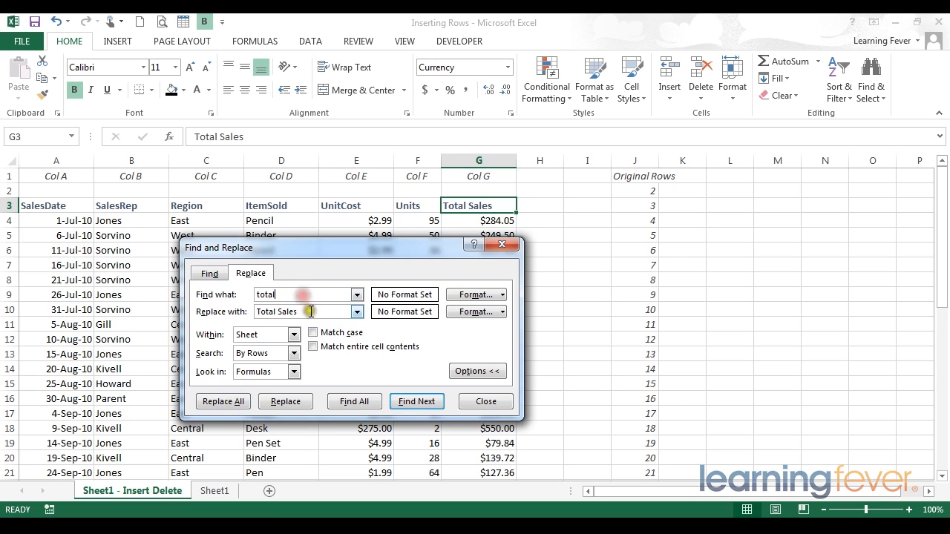
click(312, 312)
click(309, 298)
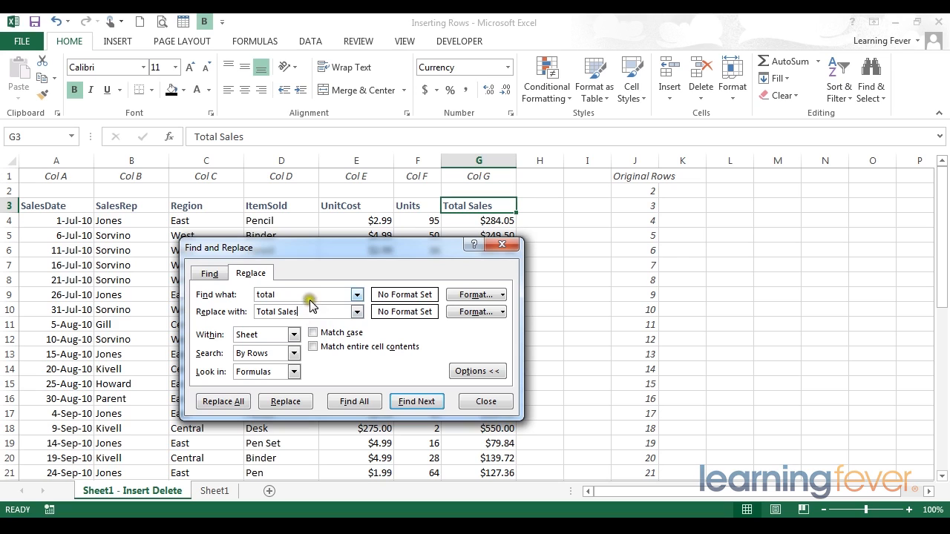
click(308, 295)
click(308, 309)
click(303, 294)
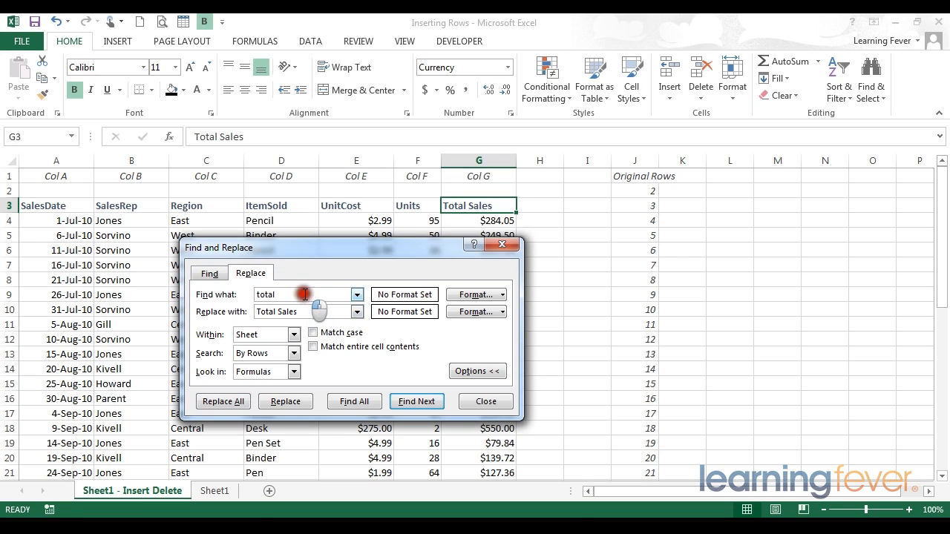
click(313, 315)
click(303, 296)
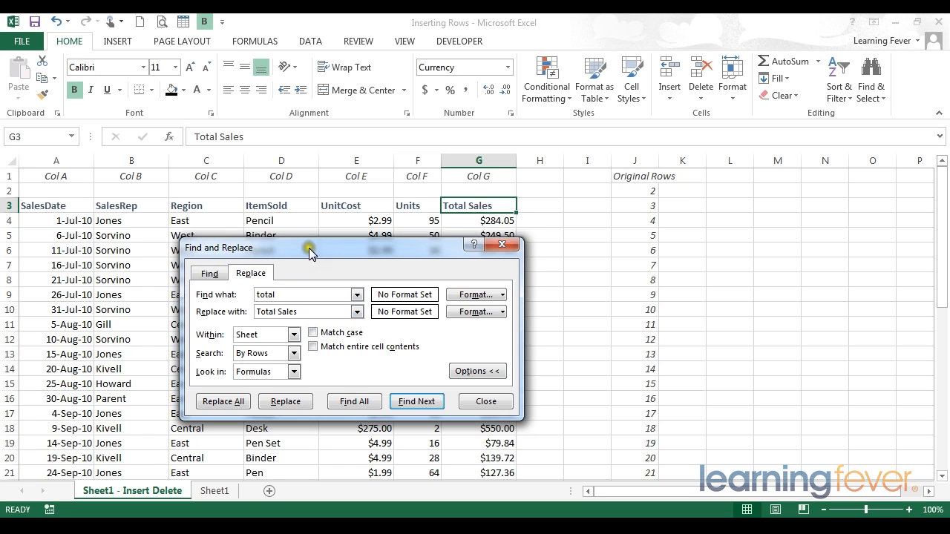
drag(308, 249, 426, 256)
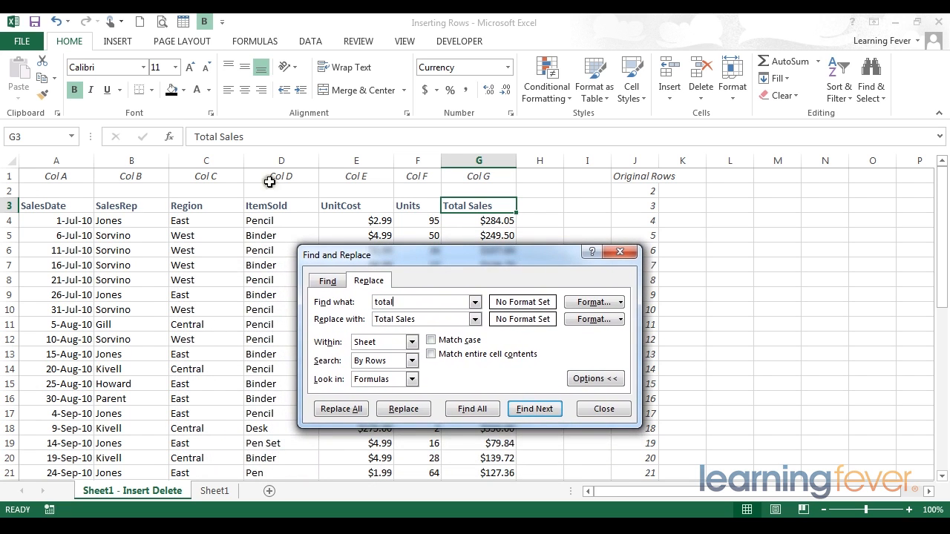
click(263, 160)
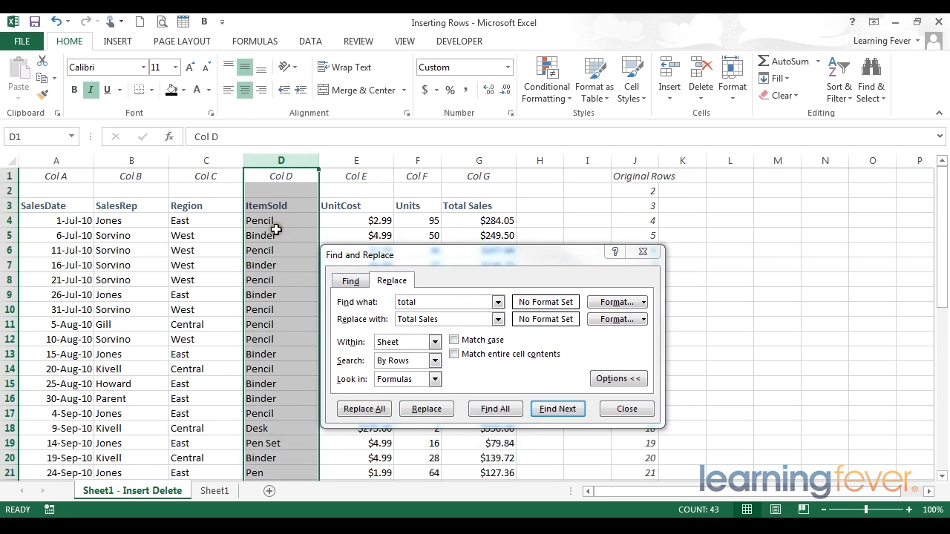
click(272, 413)
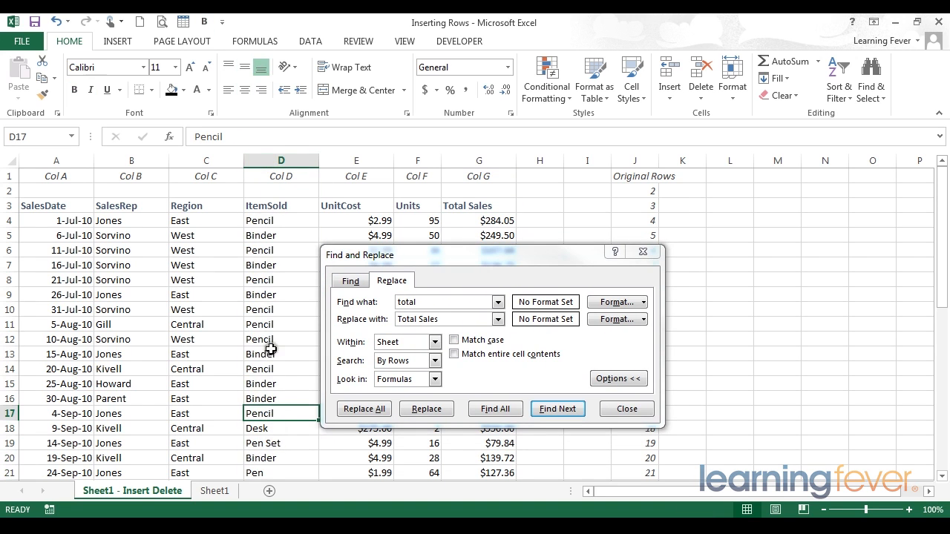
click(266, 280)
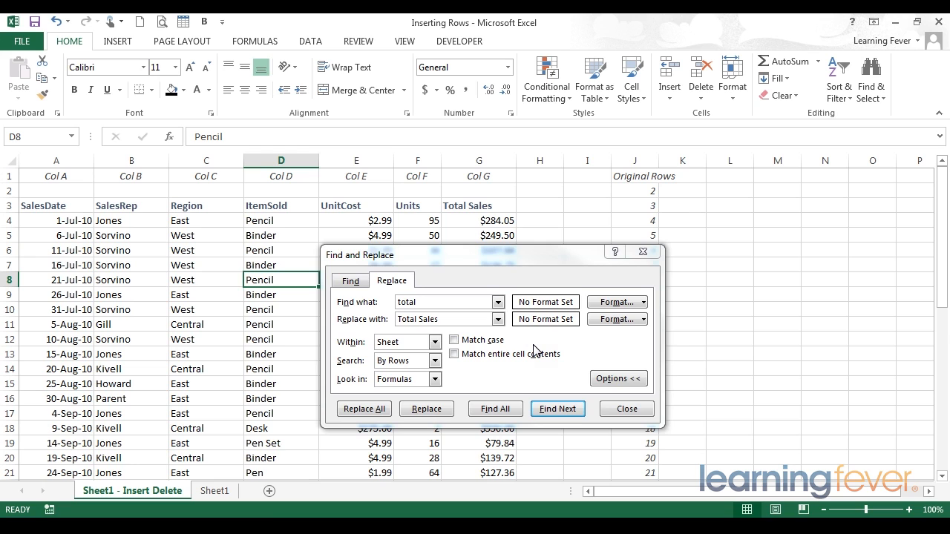
Step: Close the Find and Replace dialog and apply the Number format to the whole UnitCost column E
click(639, 410)
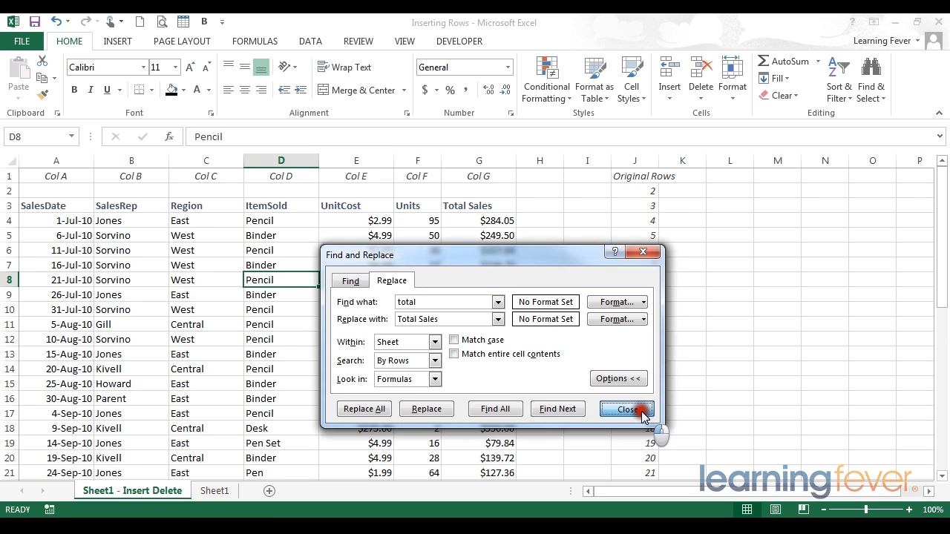
click(382, 220)
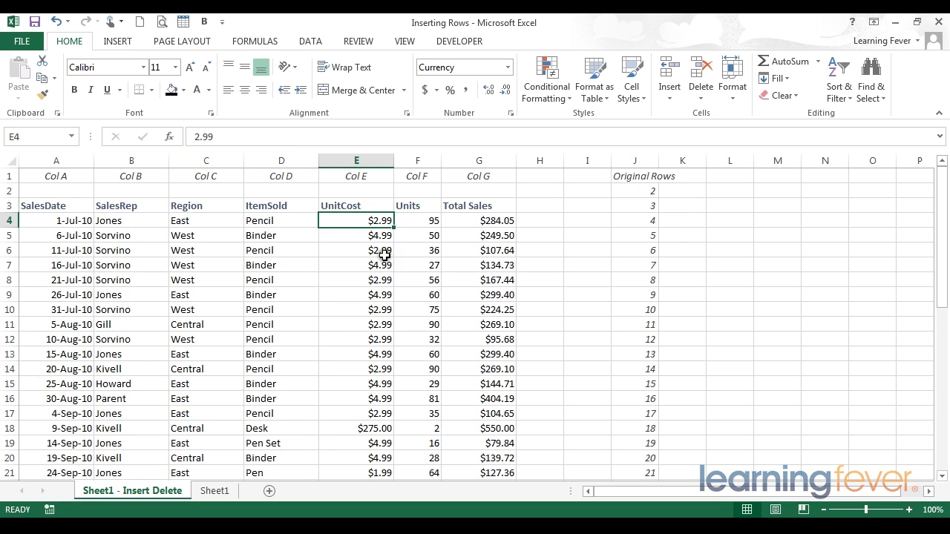
click(365, 161)
click(508, 68)
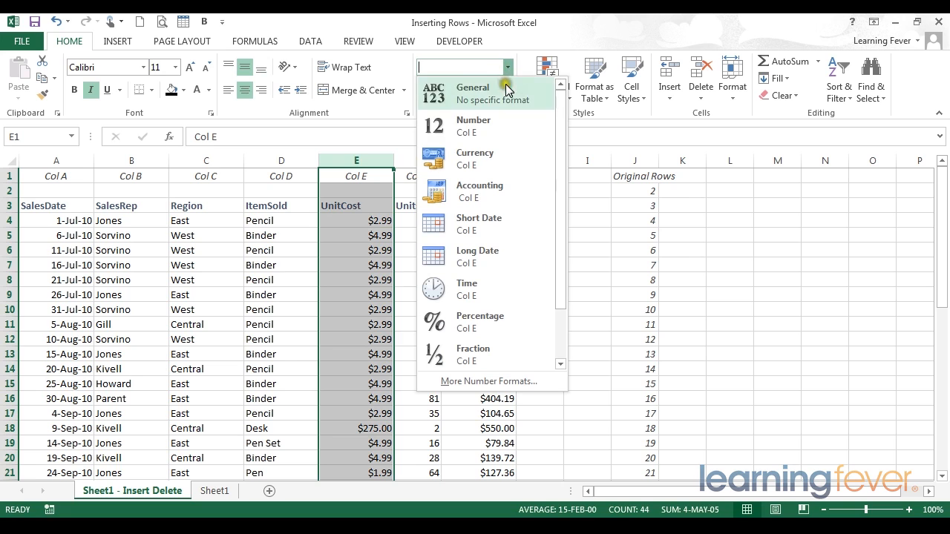
click(491, 121)
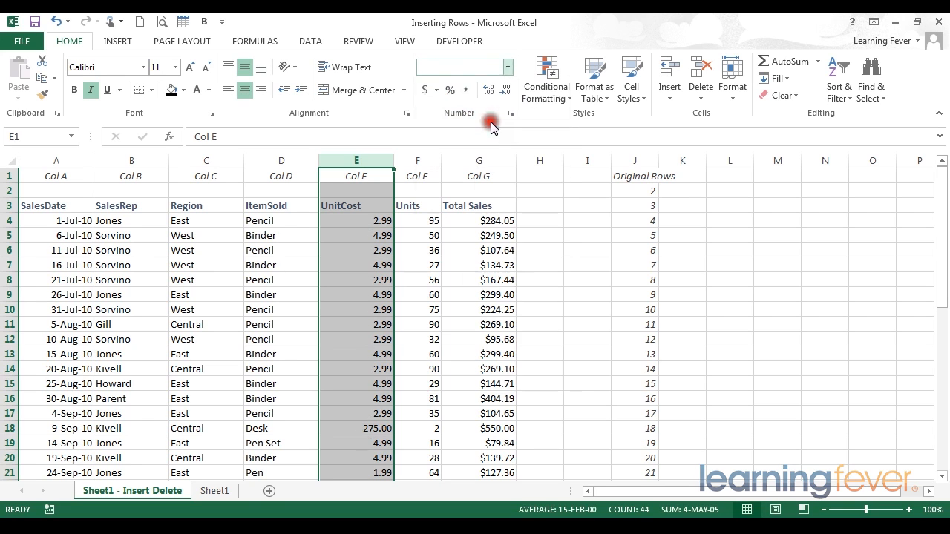
click(374, 220)
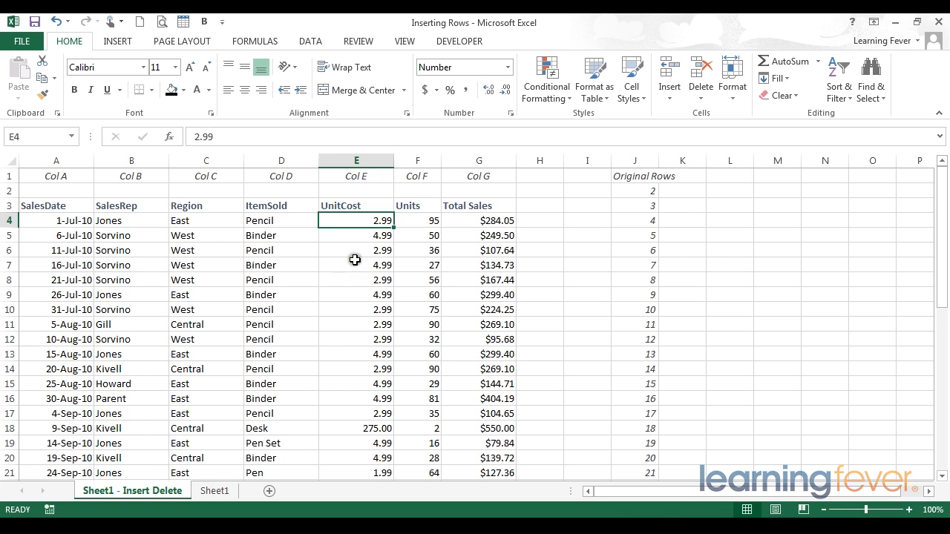
Step: For the whole UnitCost column E, set up a replacement that finds "." and replaces it with nothing
click(354, 159)
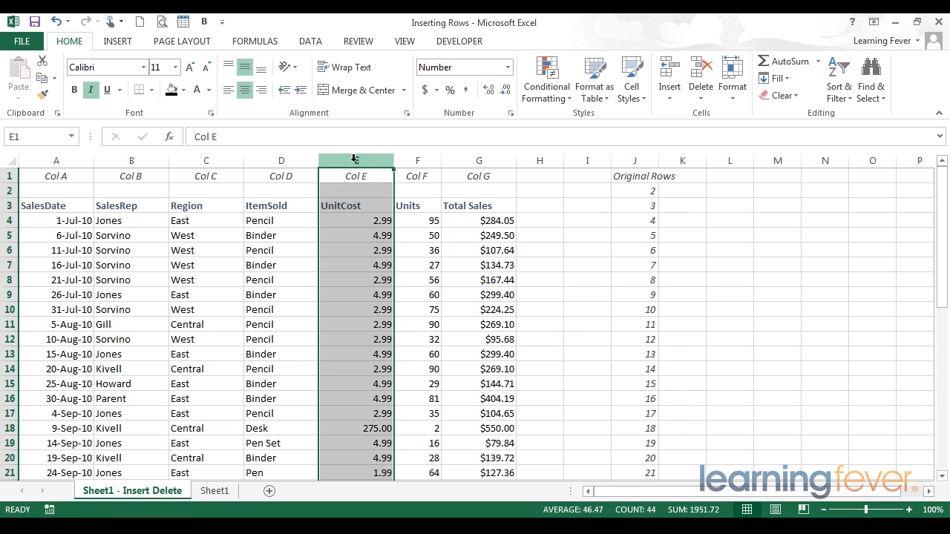
key(ctrl+h)
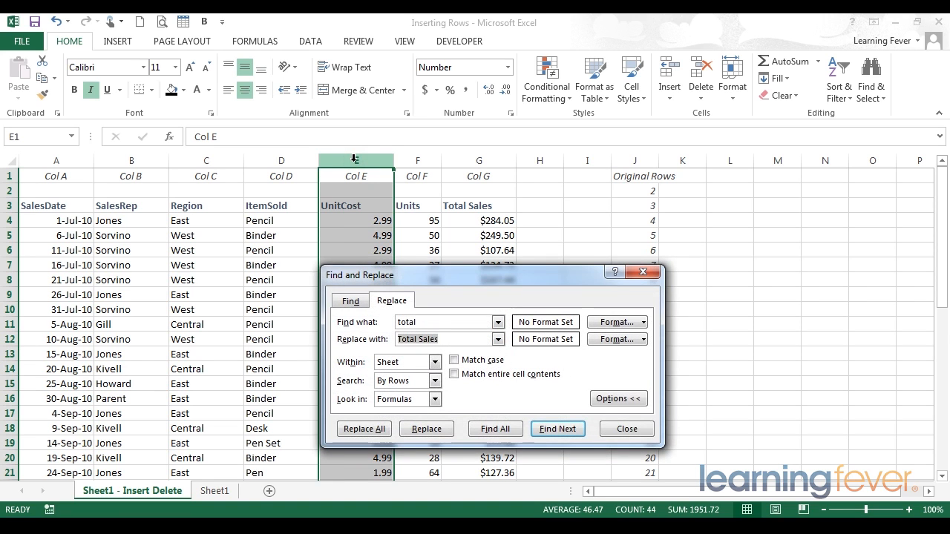
click(433, 323)
drag(433, 324, 362, 328)
text(.)
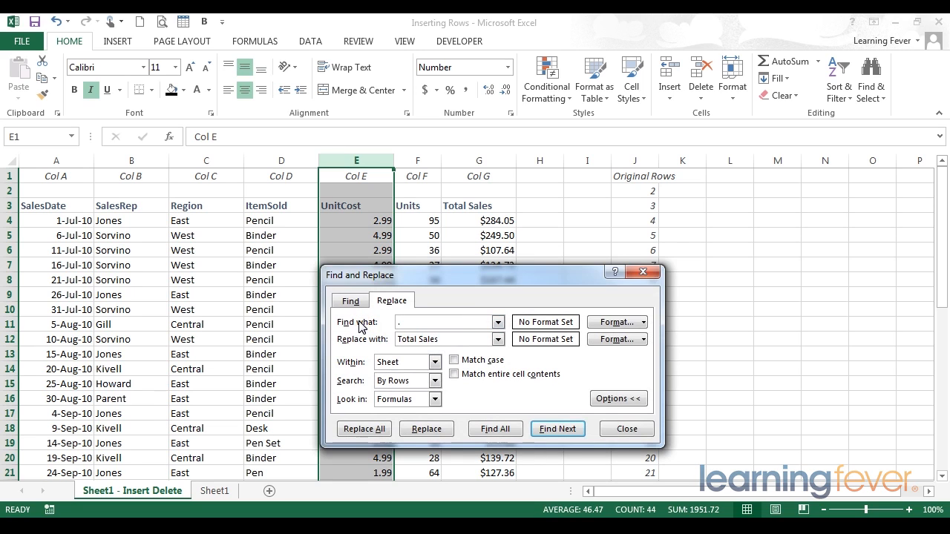
click(453, 338)
drag(453, 338, 335, 333)
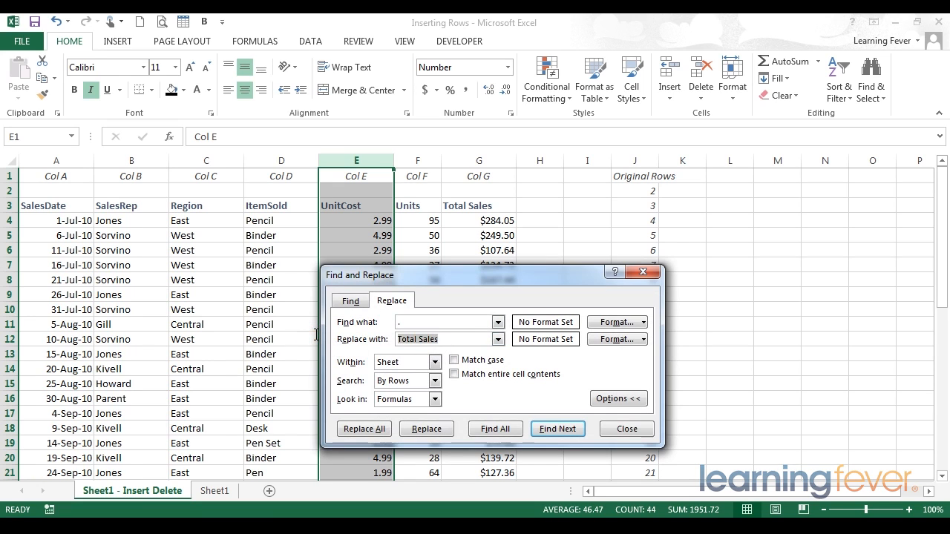
key(Delete)
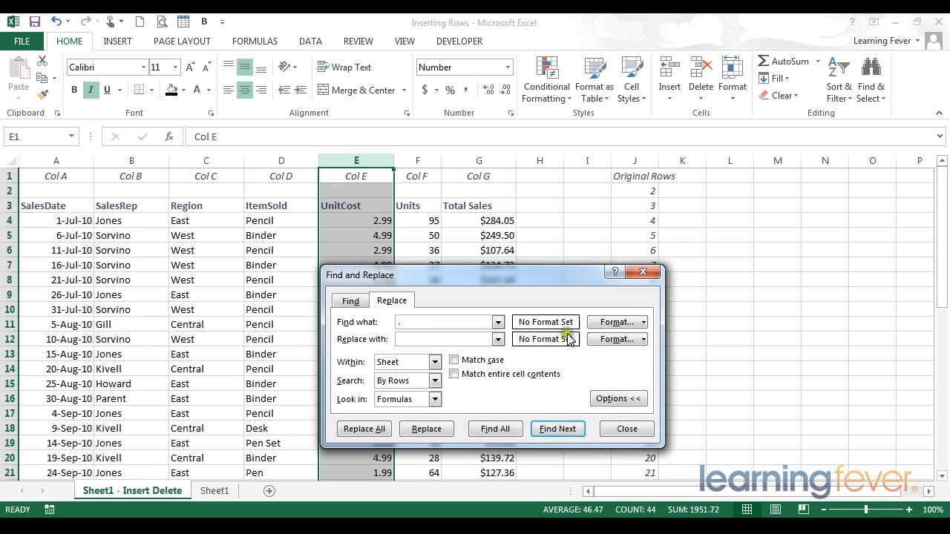
Step: Replace all decimal points in column E with the empty replacement, then dismiss the message and close the dialog
drag(432, 334, 391, 334)
click(401, 334)
click(356, 432)
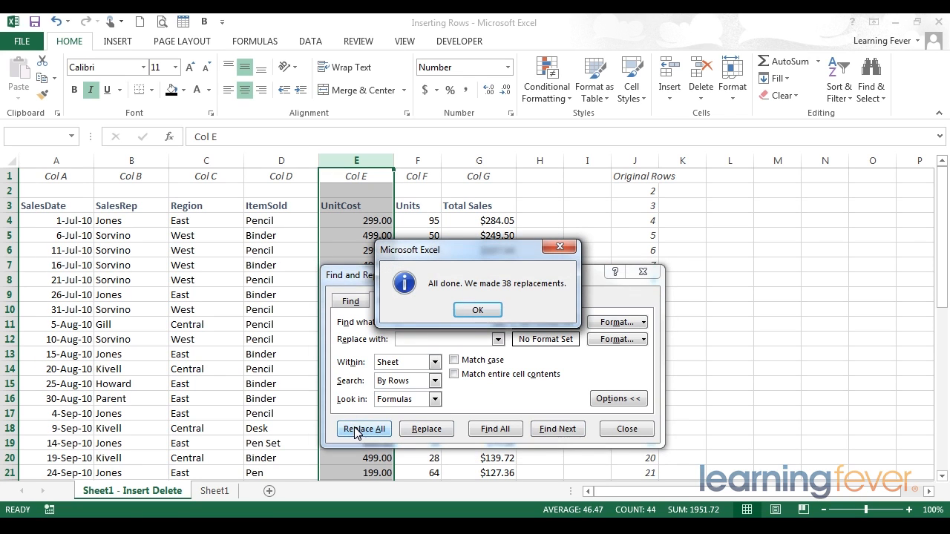
click(477, 312)
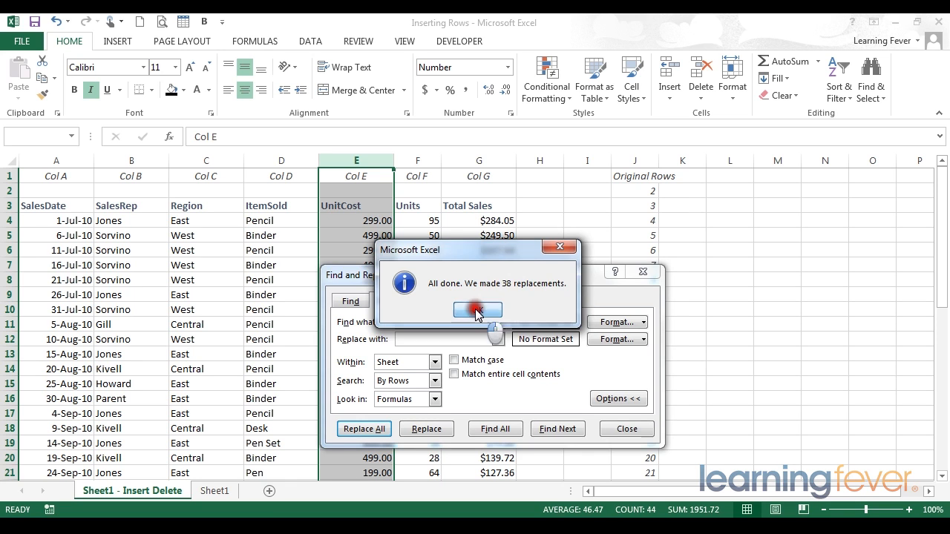
click(635, 435)
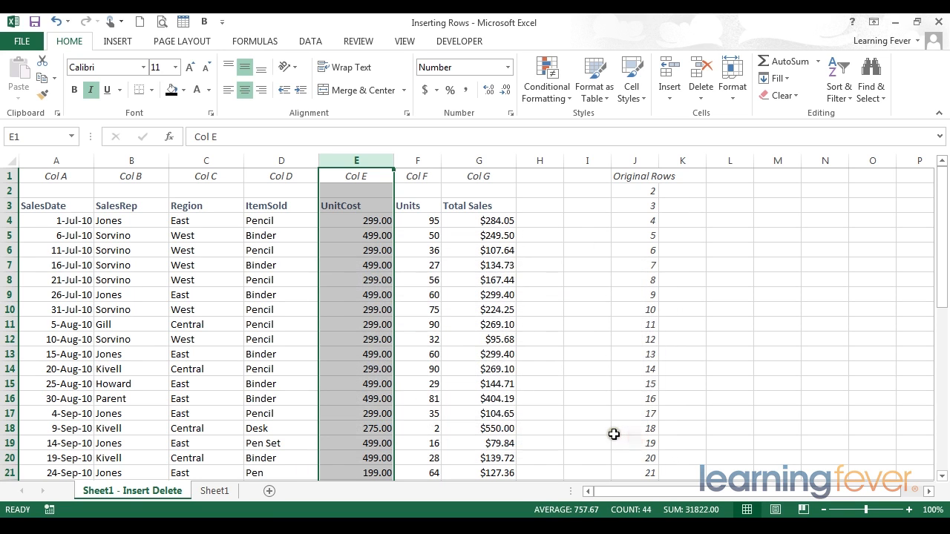
Step: Reduce the UnitCost column E to zero decimal places and select cells E4 to E16 to review the values
click(373, 220)
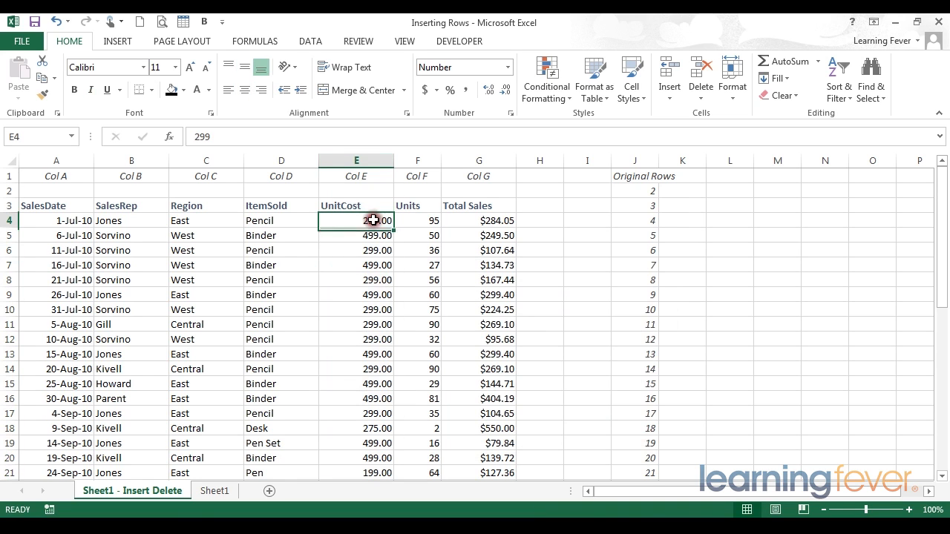
click(364, 159)
click(505, 90)
click(504, 90)
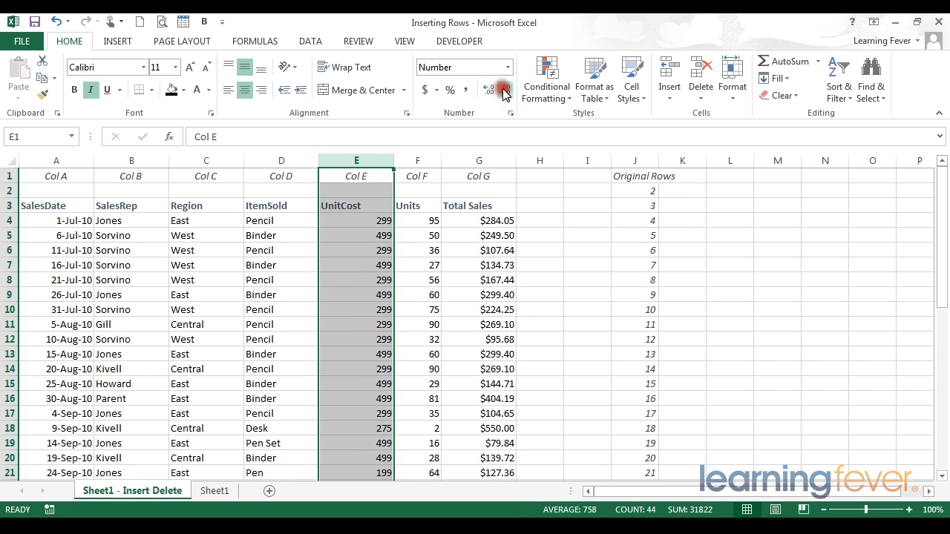
click(376, 220)
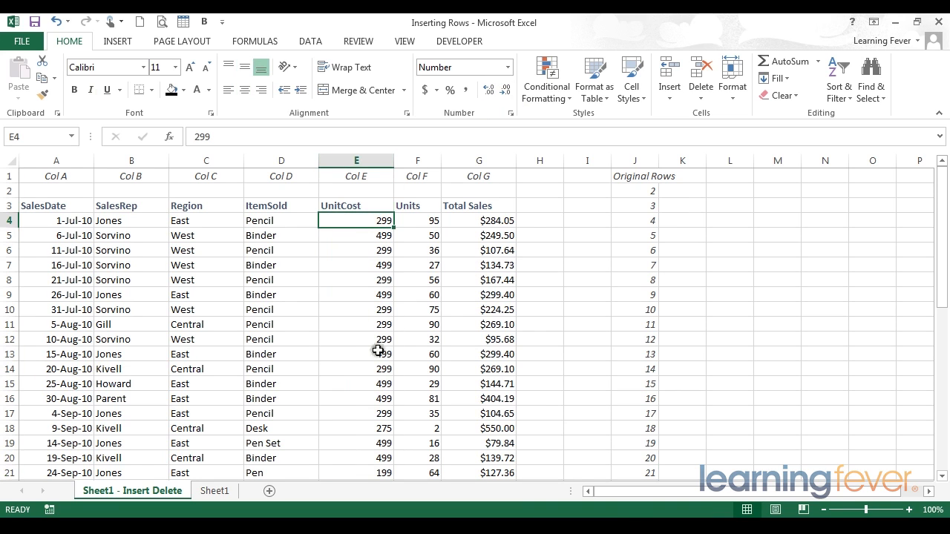
drag(378, 400, 374, 222)
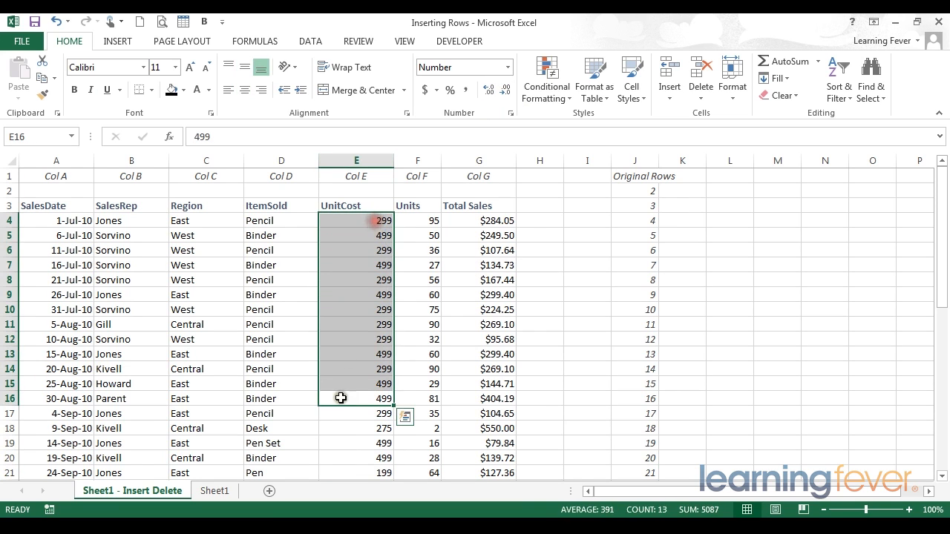